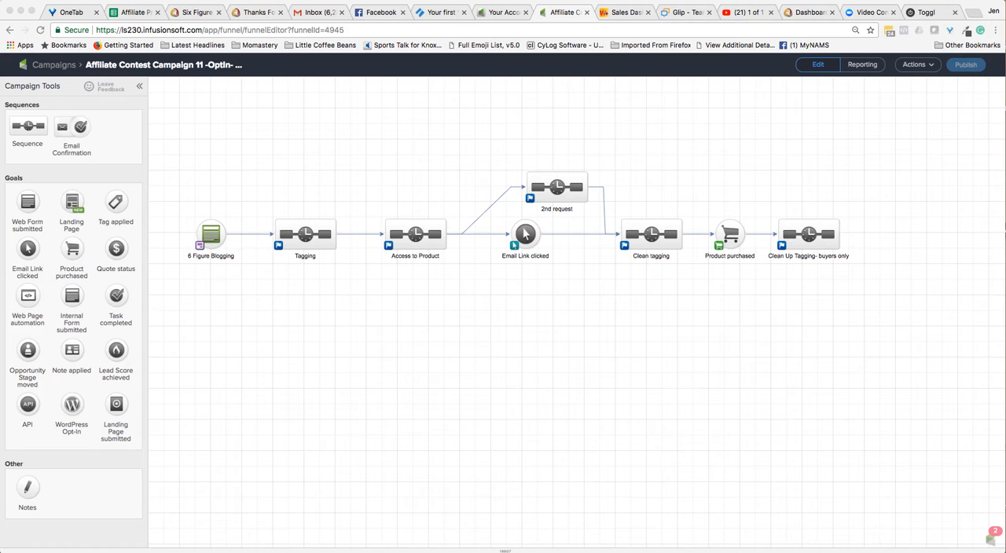
# In the Tagging sequence's Apply 4 Tags step, remove the ".Prospect -> Digital-Products-Report" tag.
pyautogui.doubleClick(305, 234)
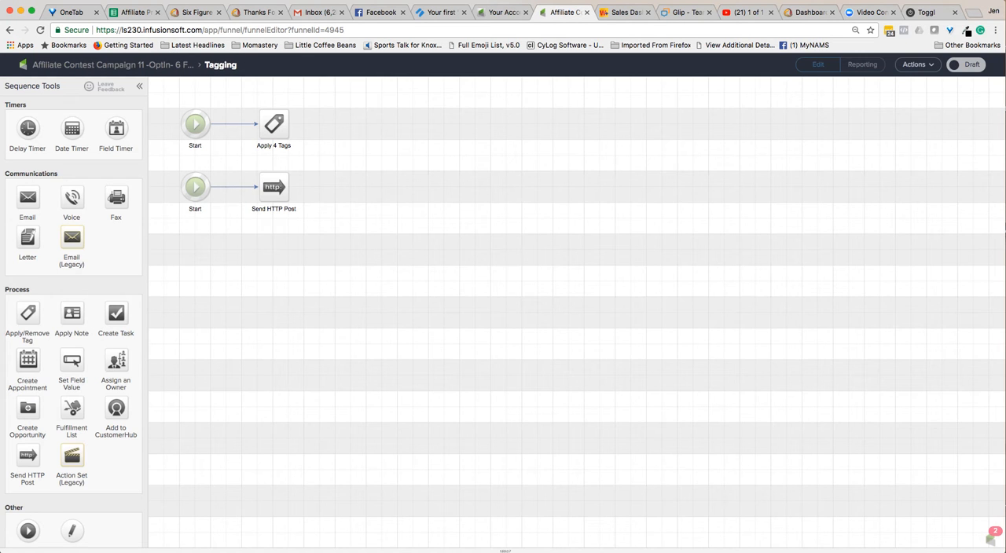
pyautogui.doubleClick(273, 123)
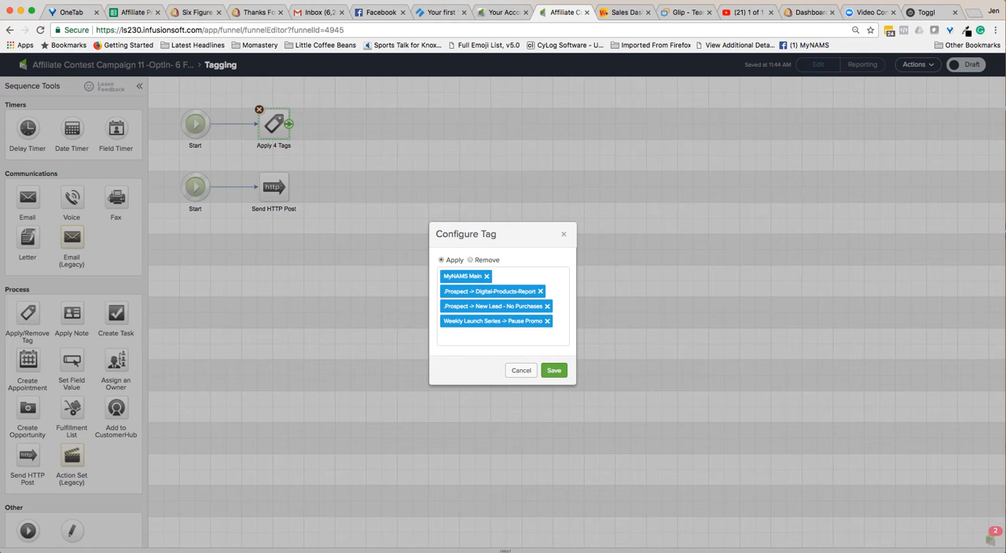
pyautogui.click(539, 291)
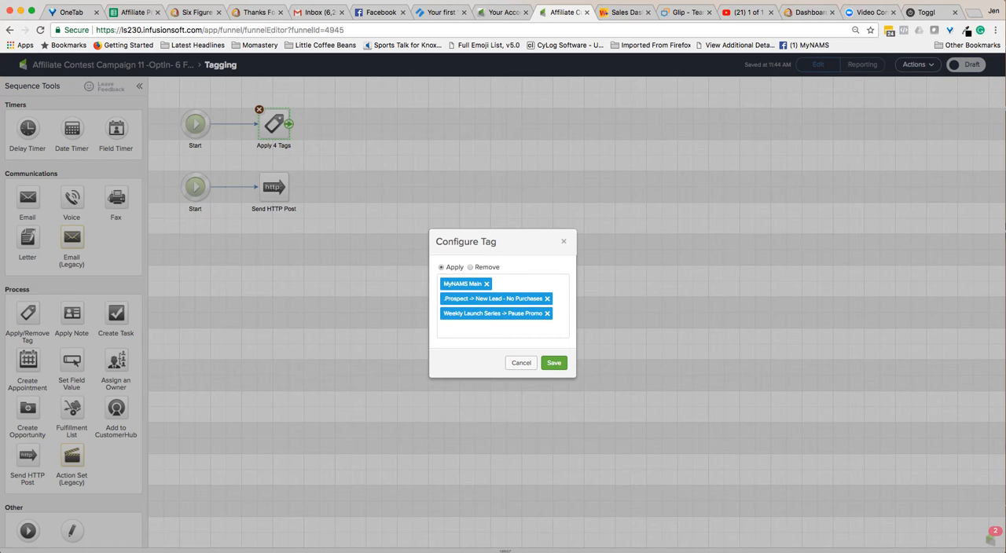
# Create a new applied tag named "6 Figure Blogging Report" and assign it to the .Prospect category.
pyautogui.click(476, 330)
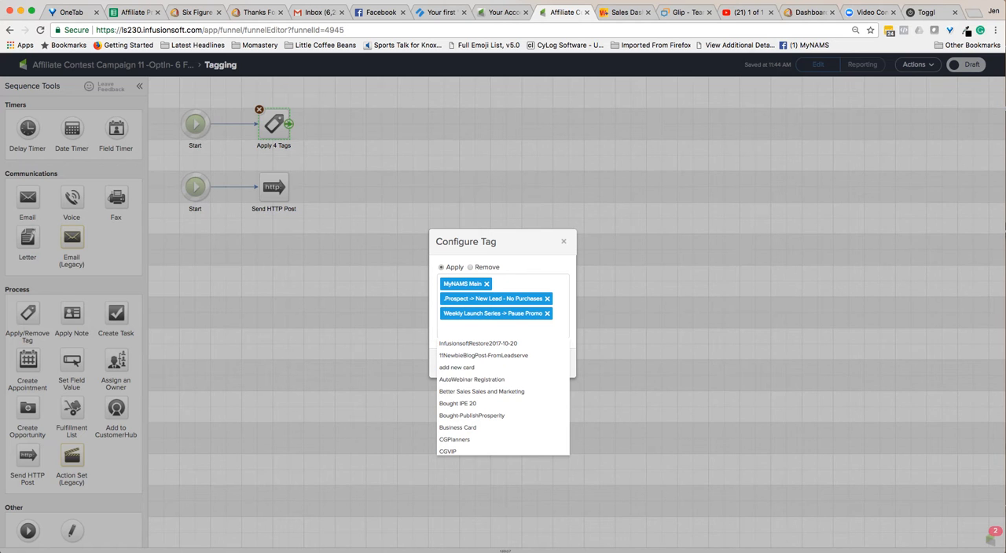
pyautogui.write('6 Fligre')
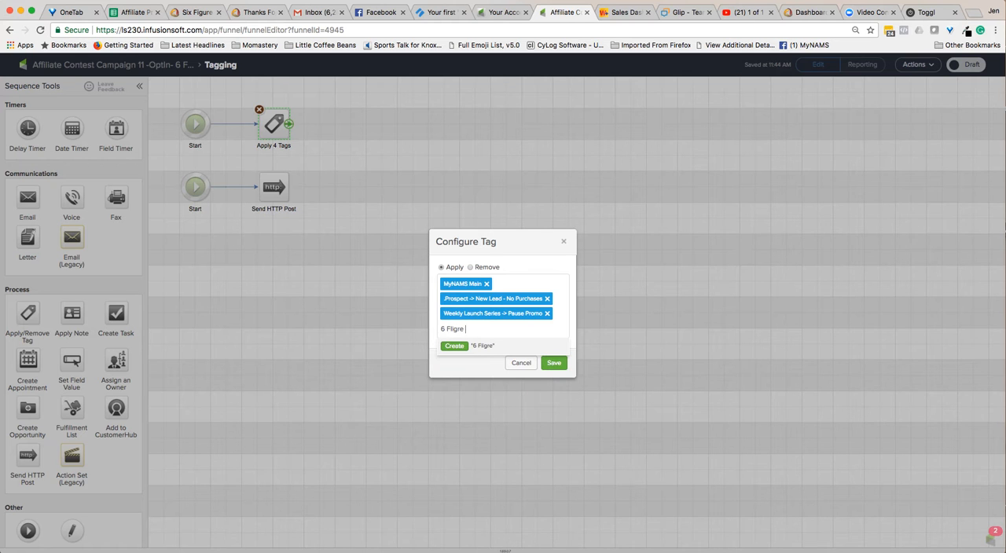
pyautogui.press('BackSpace')
pyautogui.press('BackSpace')
pyautogui.press('BackSpace')
pyautogui.press('BackSpace')
pyautogui.press('BackSpace')
pyautogui.write('igure Blogging Report')
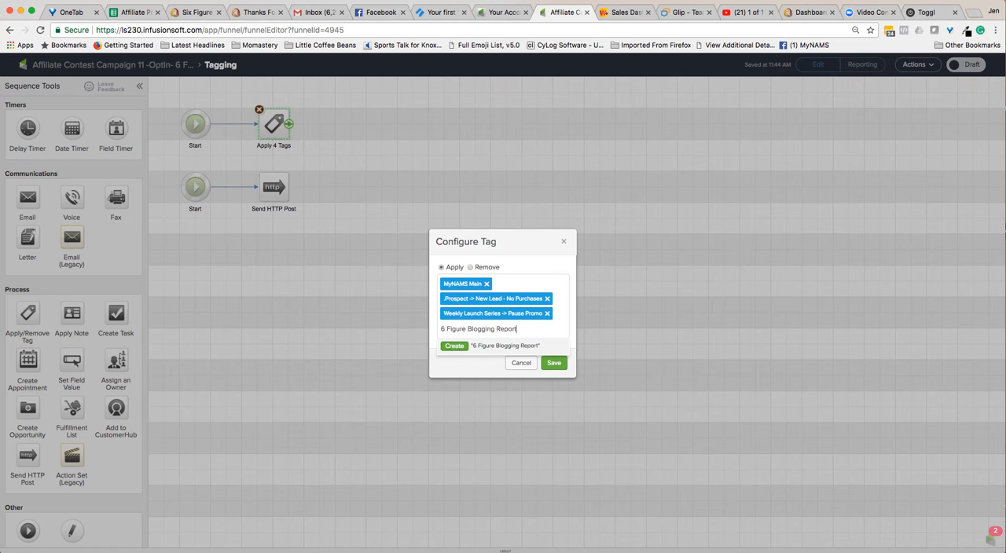
pyautogui.press('Return')
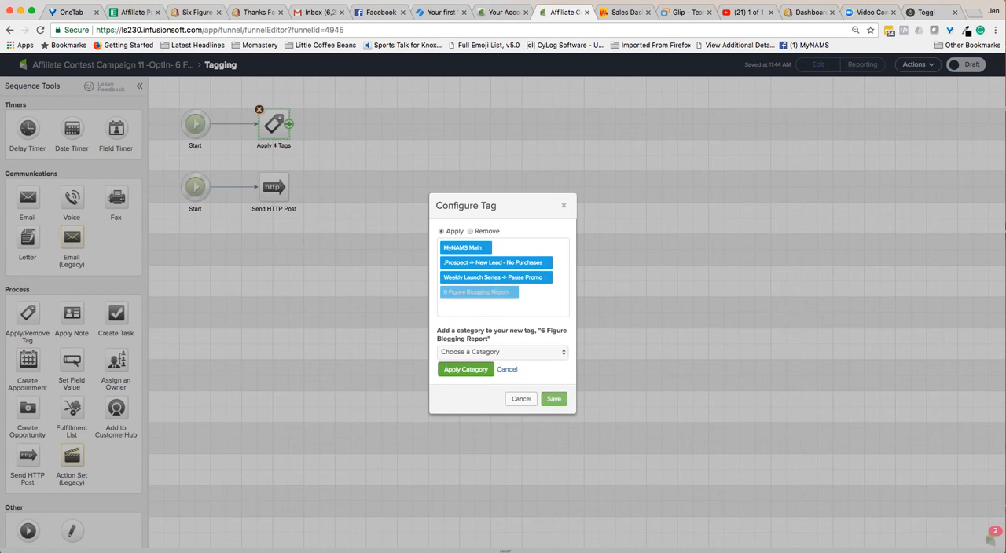
pyautogui.click(502, 352)
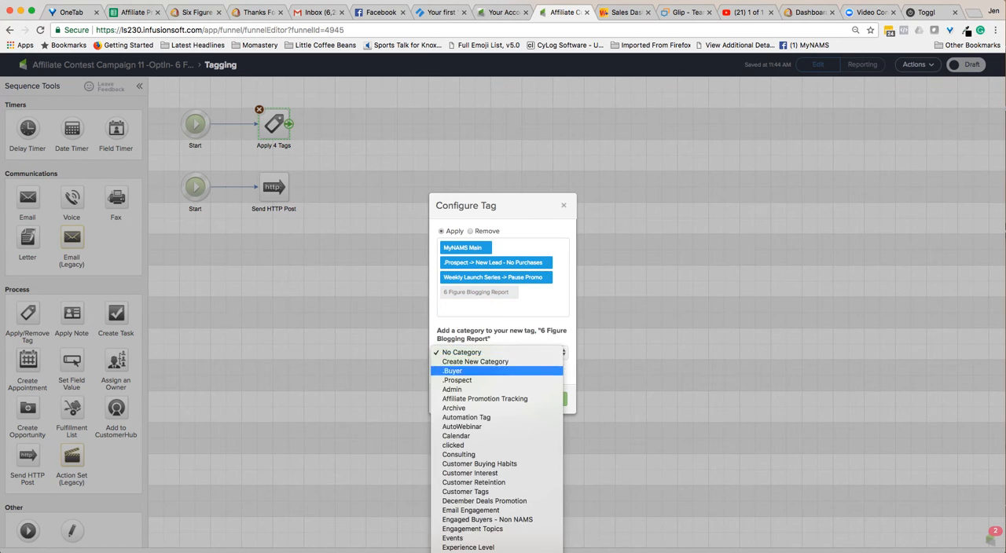
pyautogui.click(487, 381)
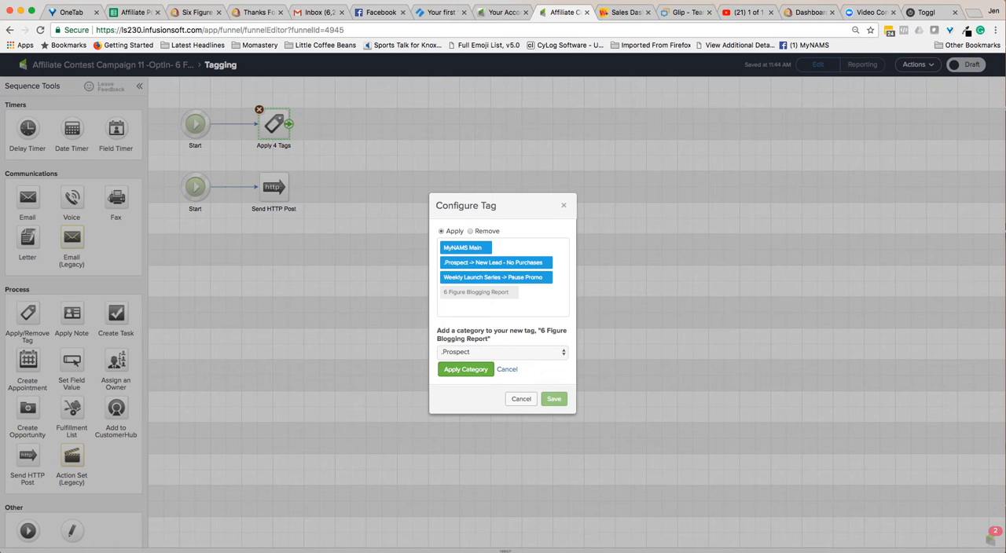
pyautogui.click(465, 369)
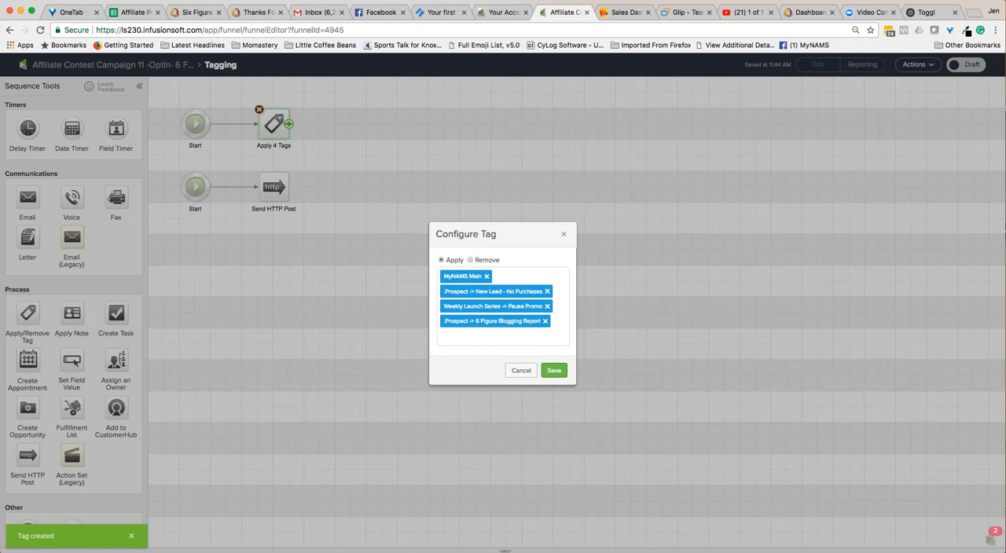
# Save the tag configuration and mark the Tagging sequence as Ready, returning to the campaign overview.
pyautogui.click(554, 370)
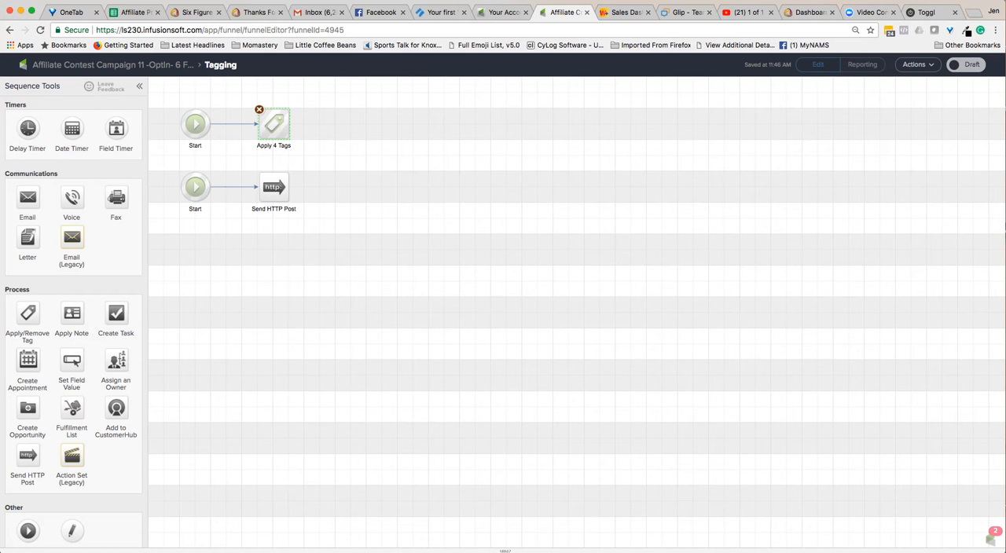
pyautogui.click(965, 65)
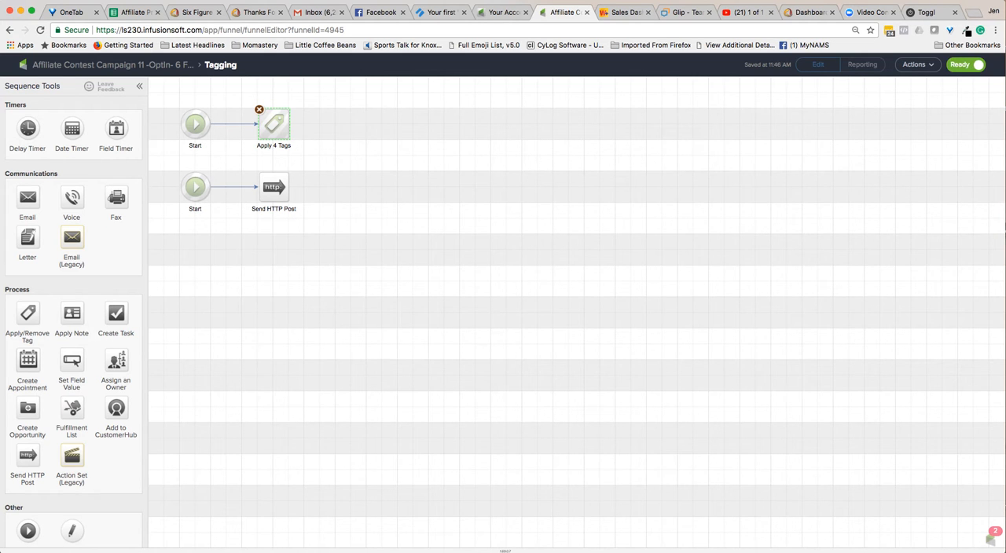
pyautogui.click(112, 65)
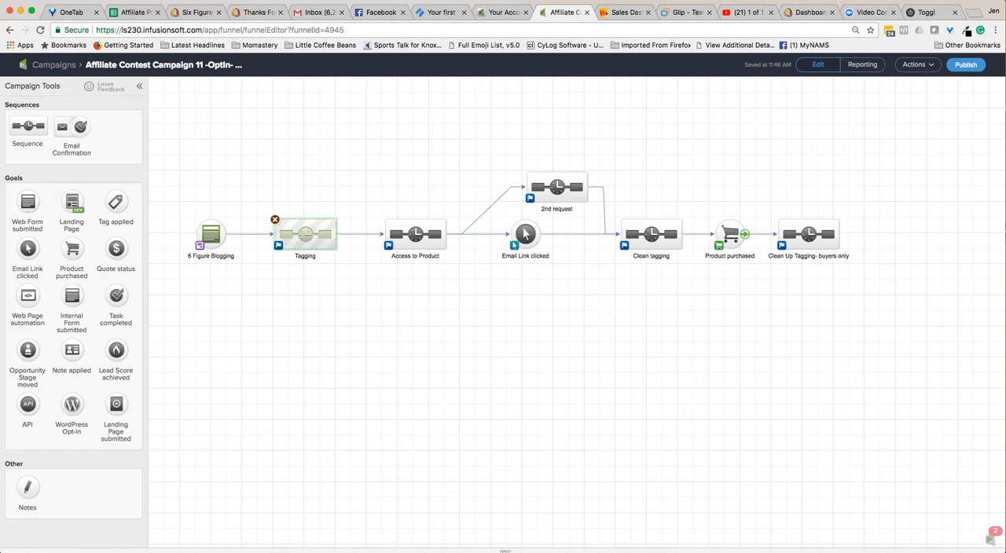
# Set the Product purchased goal's specific product to "Blogging Like A Pro" and save it.
pyautogui.click(730, 234)
pyautogui.doubleClick(730, 234)
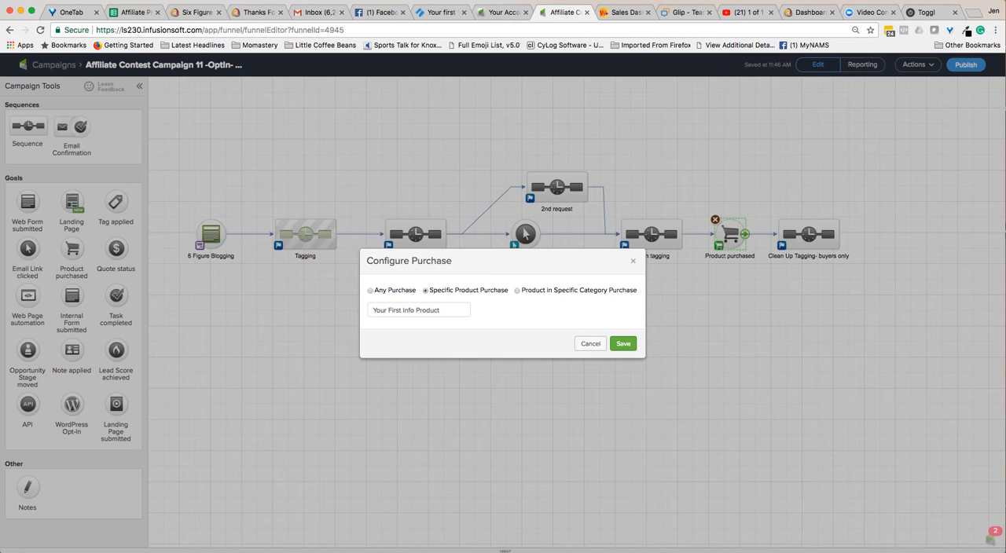
pyautogui.click(419, 310)
pyautogui.press('BackSpace')
pyautogui.write('Blogging')
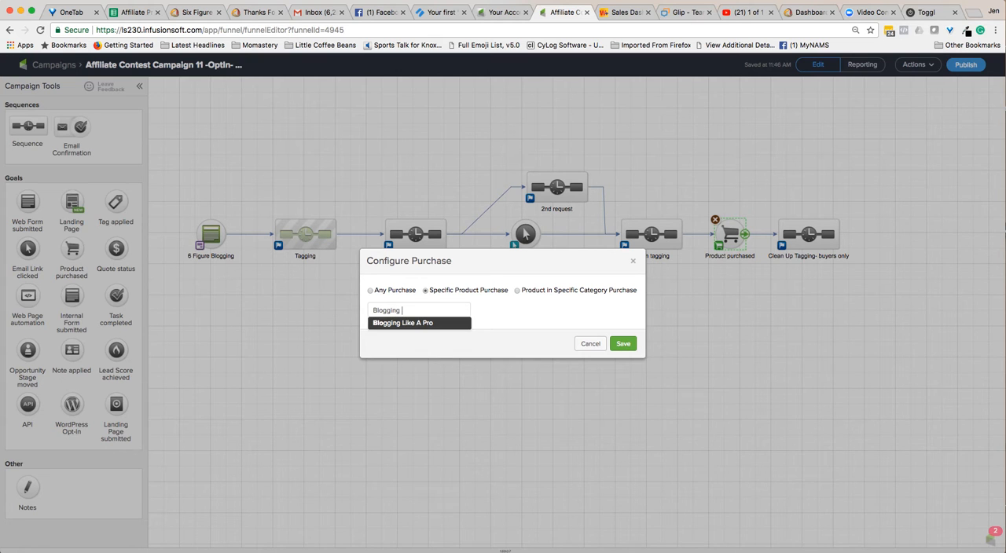
pyautogui.press('Return')
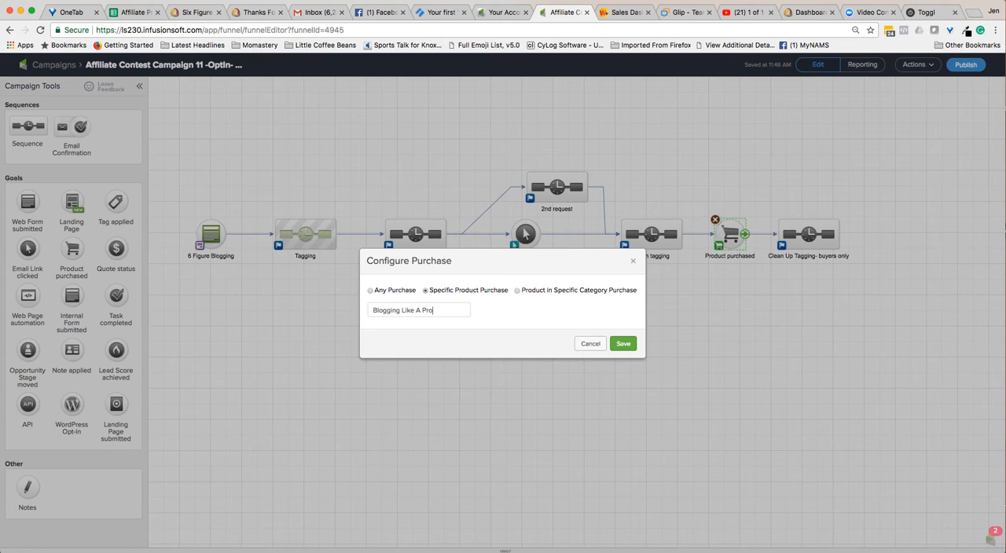
pyautogui.press('Return')
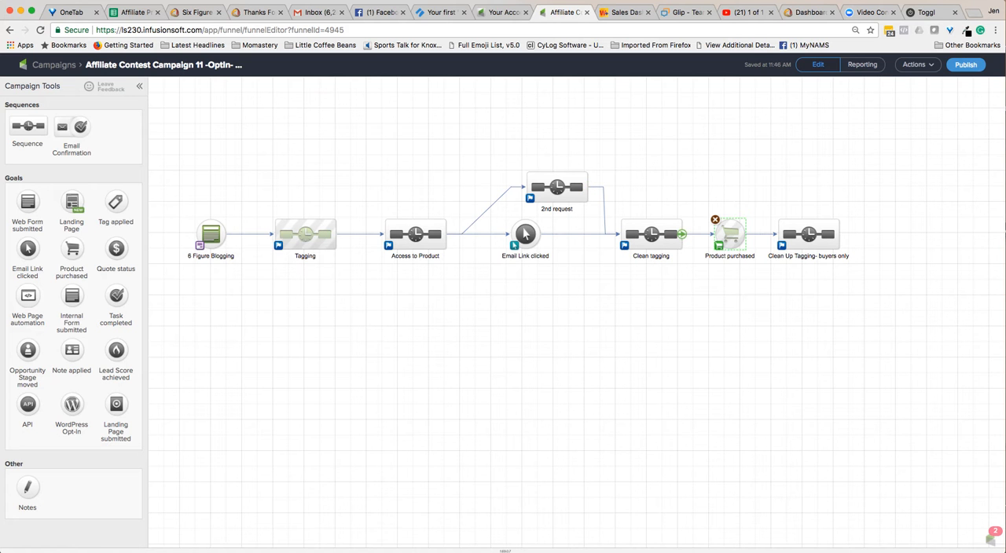
# Check the Remove 1 Tag step in the Clean tagging sequence, keeping "Weekly Launch Series -> Pause Promo" as its tag.
pyautogui.doubleClick(625, 229)
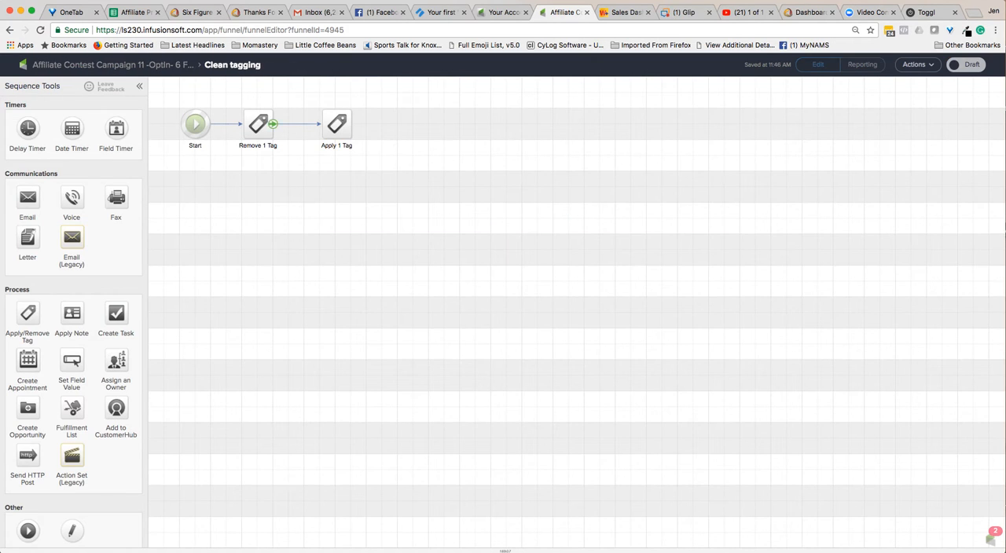
pyautogui.doubleClick(259, 123)
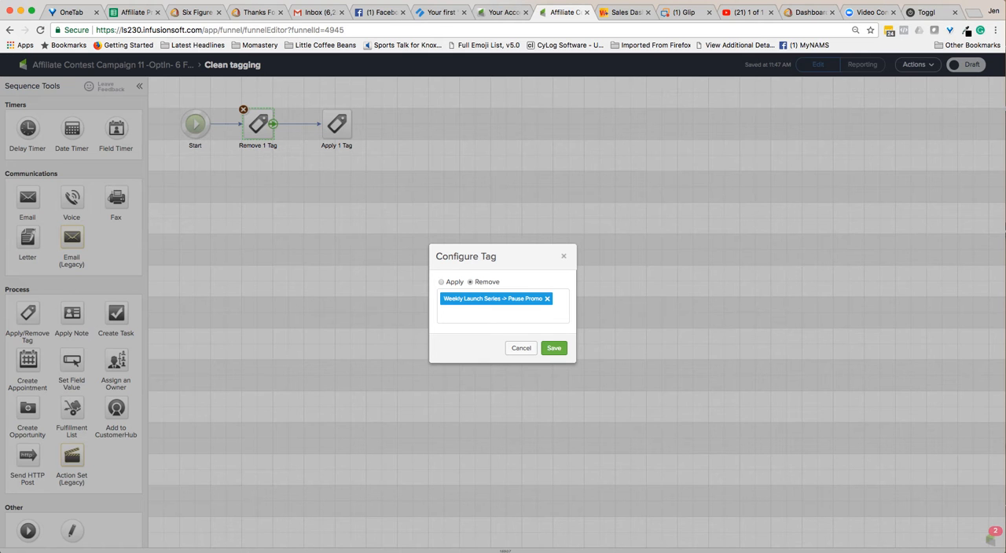
pyautogui.press('Escape')
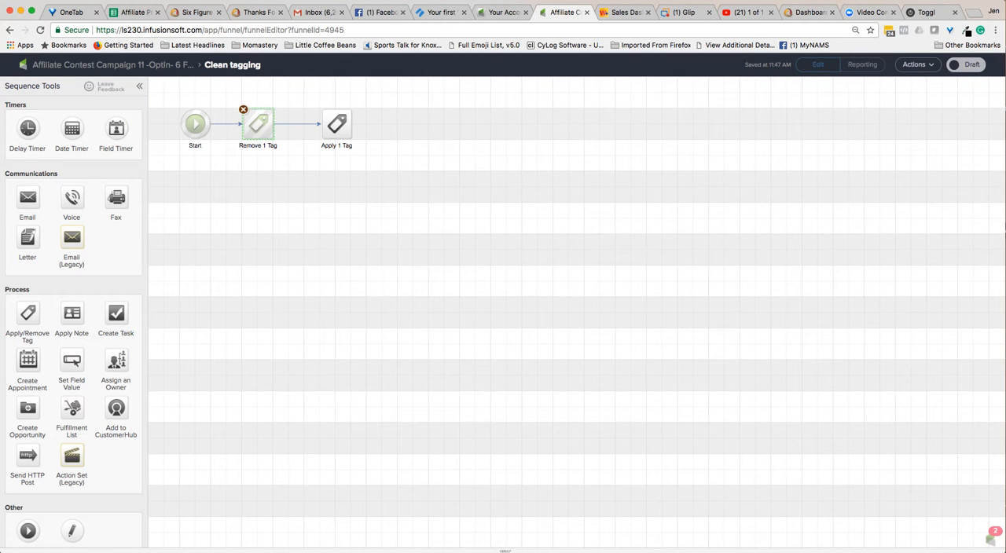
# Add the existing "Weekly Launch Series -> Send To Blogging Like A Pro" tag to the Apply 1 Tag step.
pyautogui.click(336, 125)
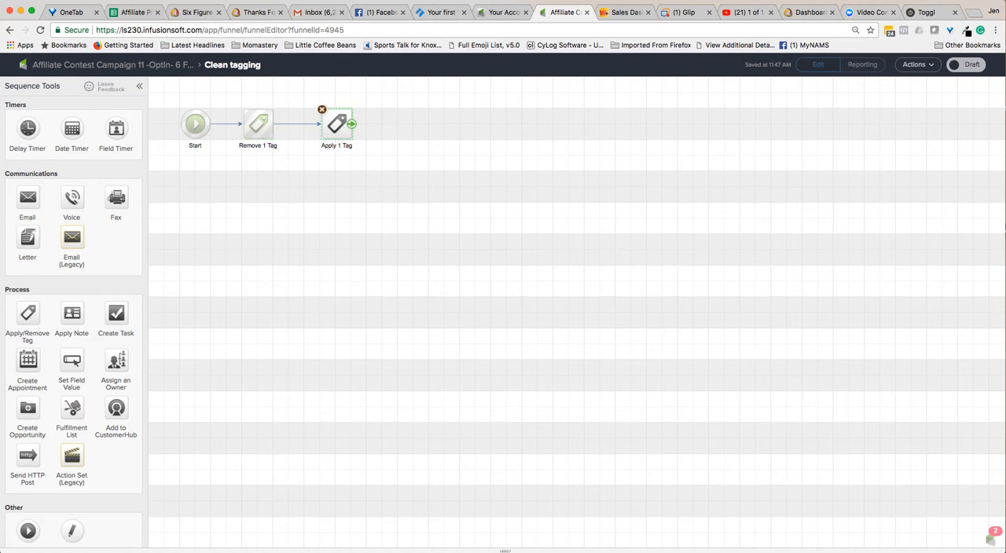
pyautogui.doubleClick(336, 125)
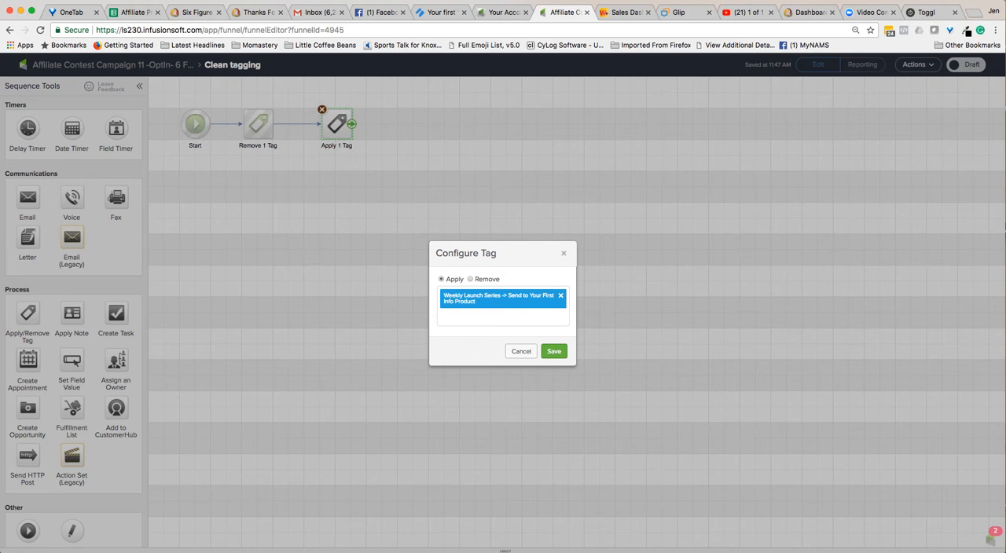
pyautogui.click(497, 317)
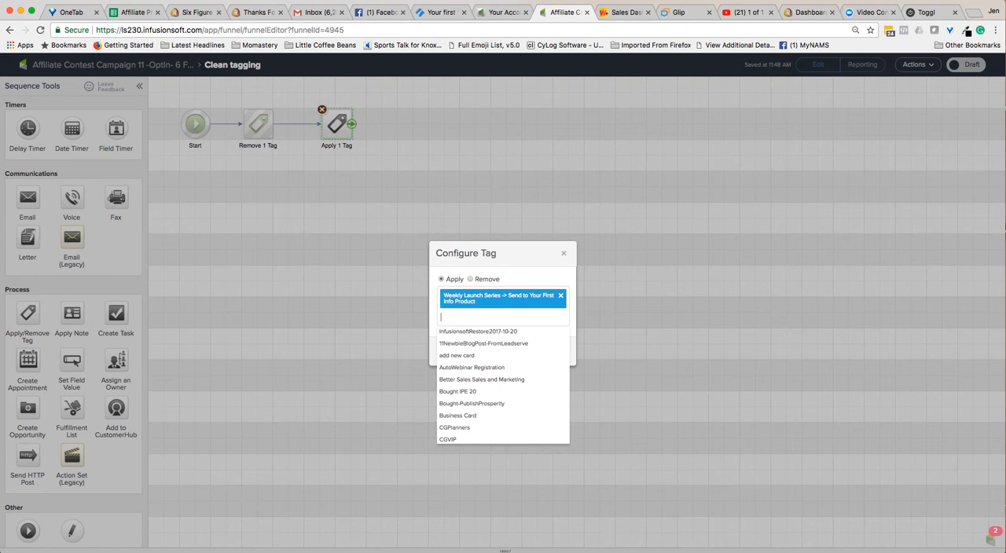
pyautogui.write('Sed')
pyautogui.press('BackSpace')
pyautogui.write('nd to Blogging Like')
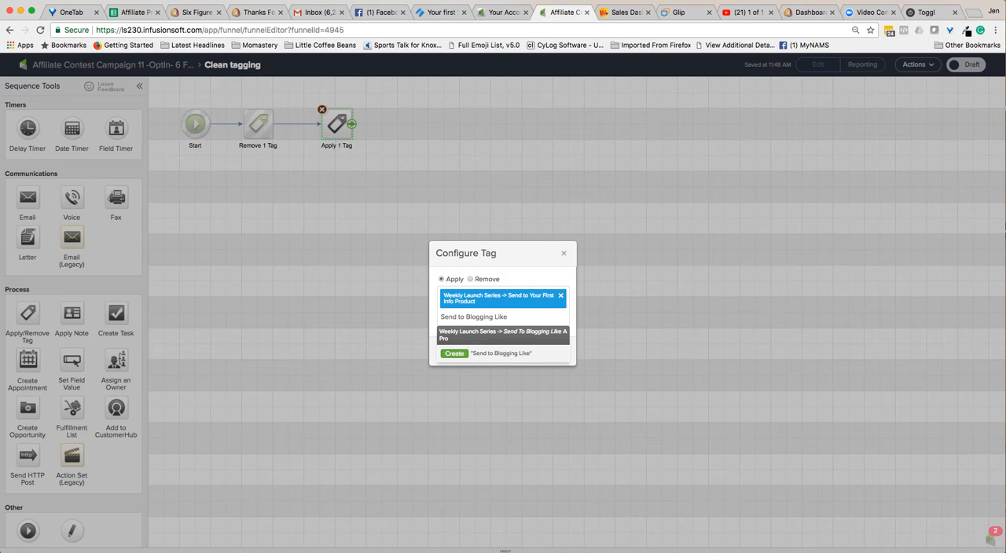
pyautogui.press('Return')
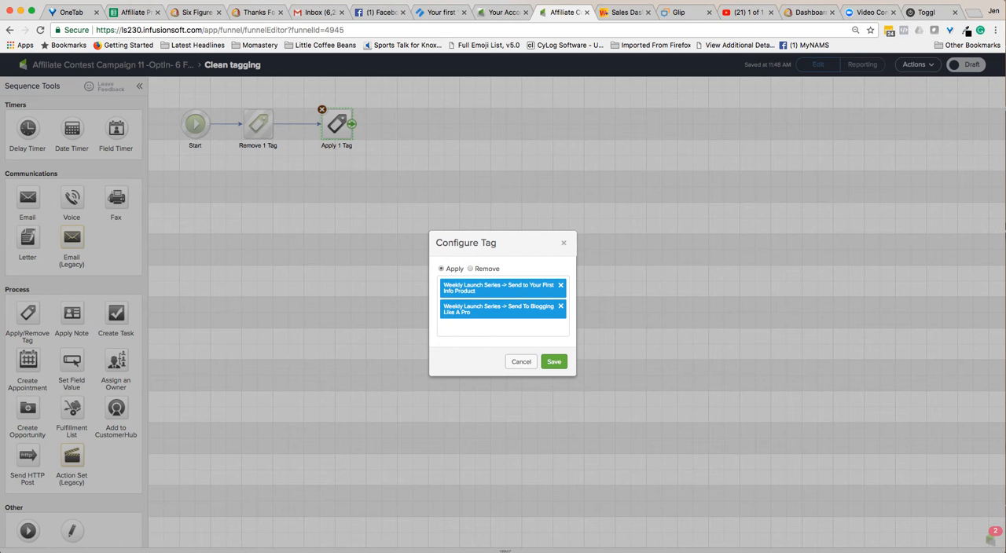
# Remove the "Send to Your First Info Product" tag, save, and mark the Clean tagging sequence as Ready before returning to the campaign.
pyautogui.click(560, 284)
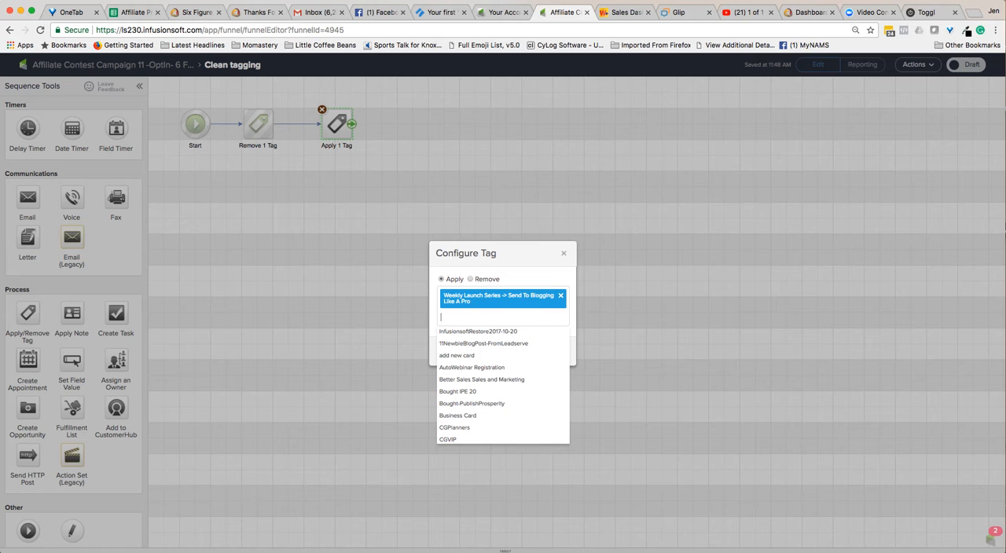
pyautogui.click(550, 354)
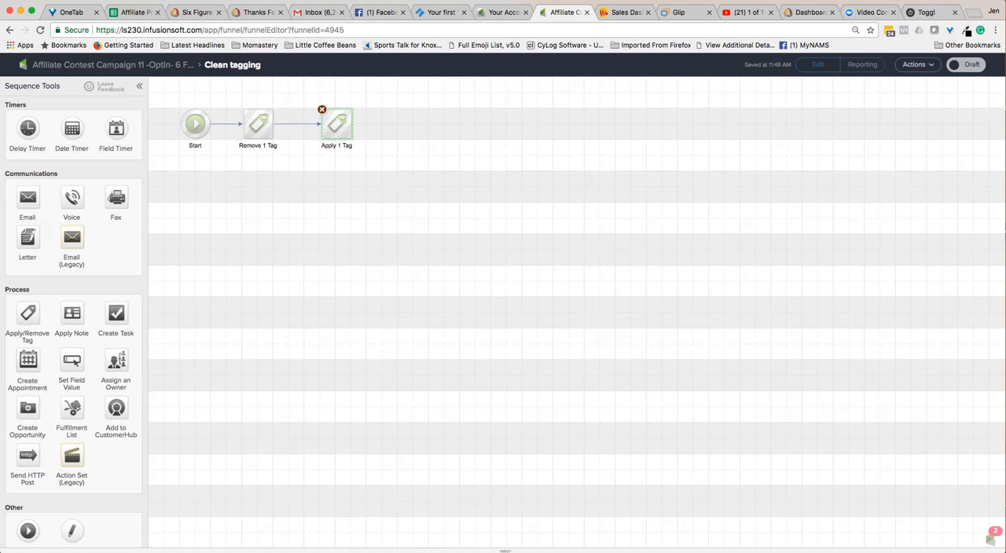
pyautogui.click(965, 65)
pyautogui.click(112, 65)
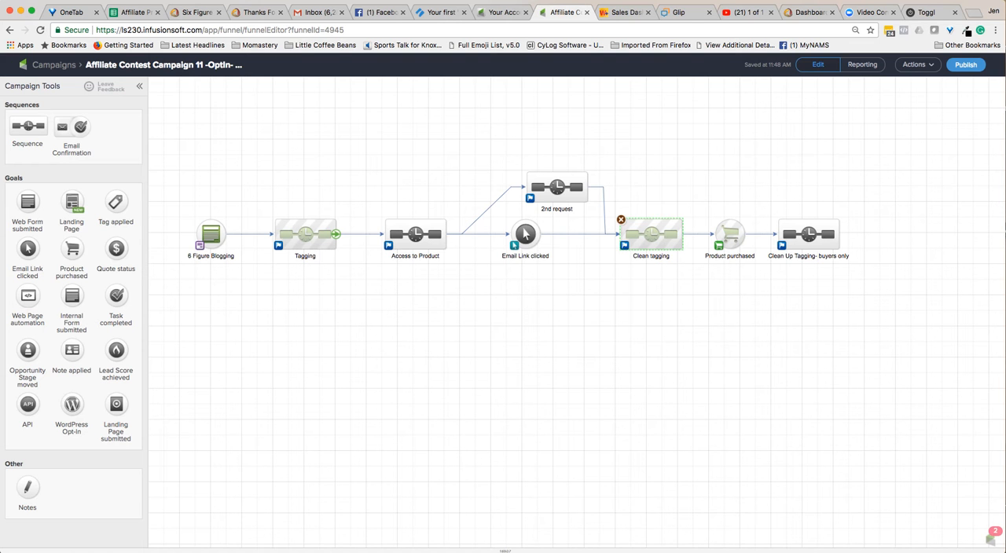
# In the buyers-only clean-up sequence's Remove 2 Tags step, replace ".Prospect -> Digital-Products-Report" with ".Prospect -> 6 Figure Blogging Report" and save.
pyautogui.doubleClick(808, 233)
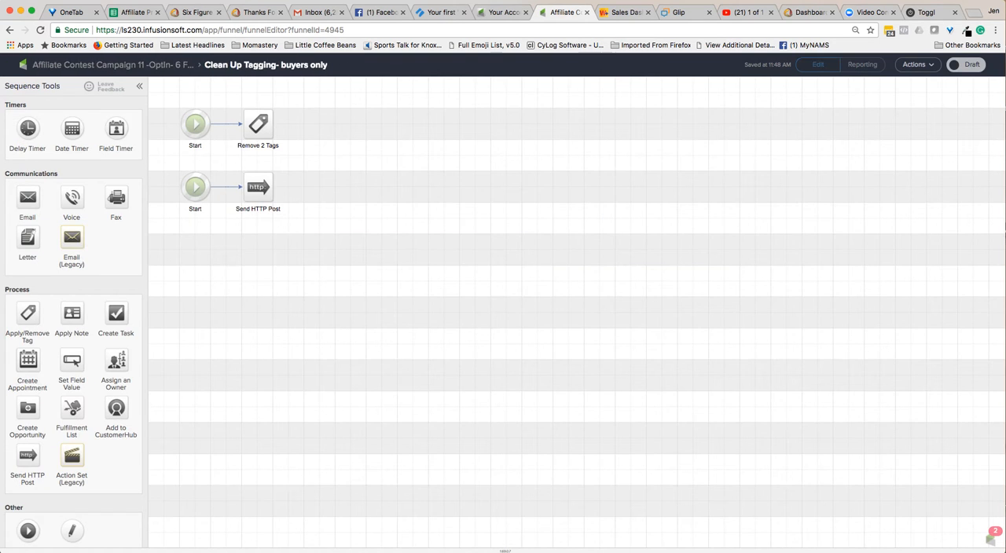
pyautogui.doubleClick(260, 124)
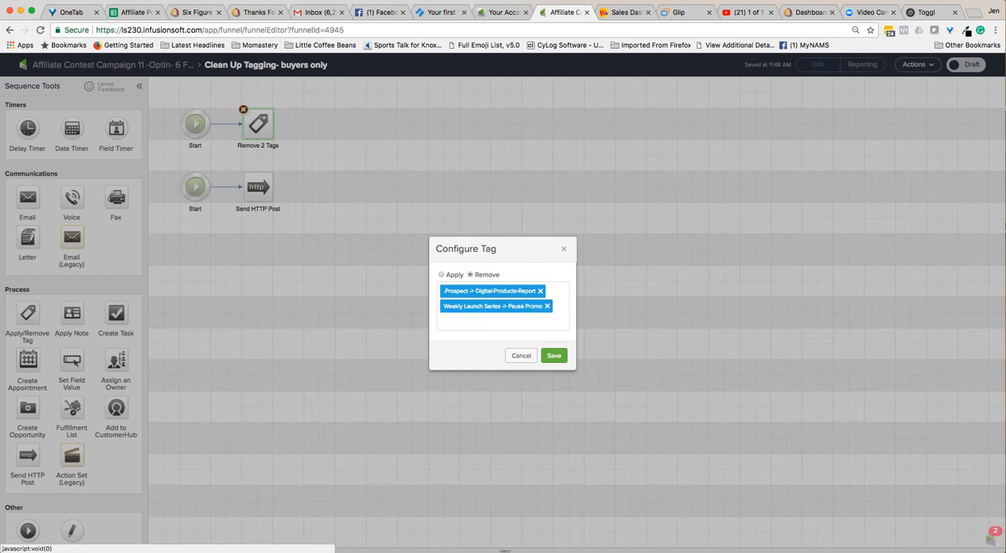
pyautogui.click(540, 291)
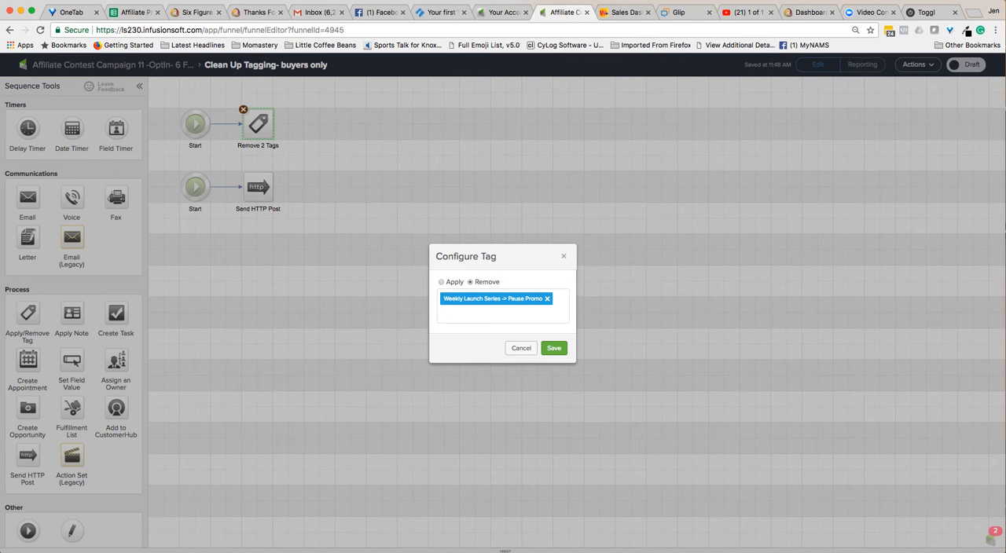
pyautogui.click(503, 314)
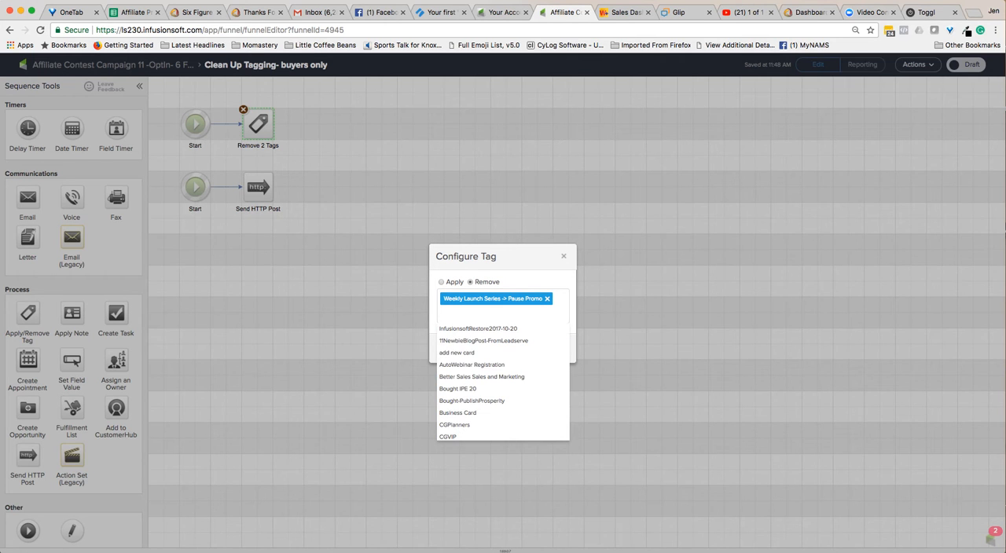
pyautogui.write('6 figure')
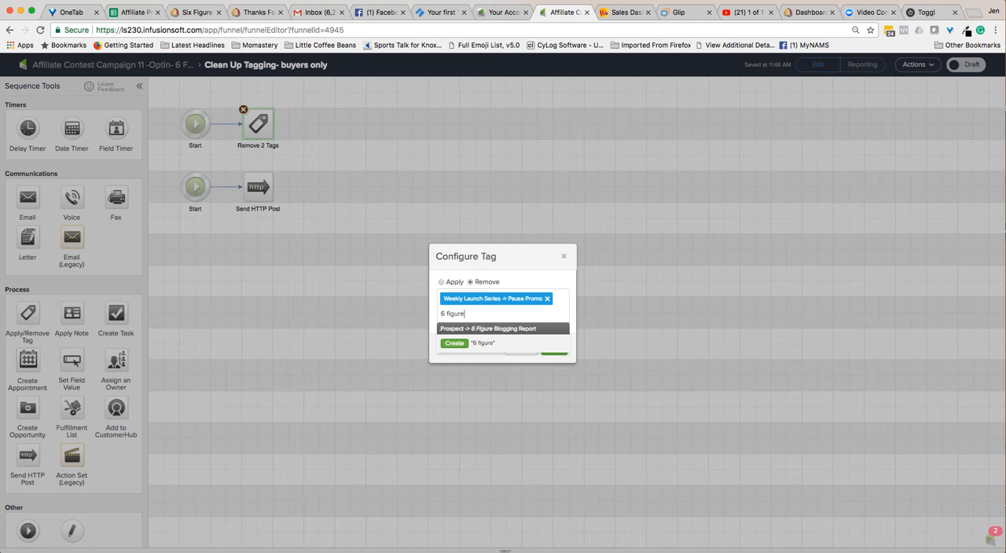
pyautogui.press('Return')
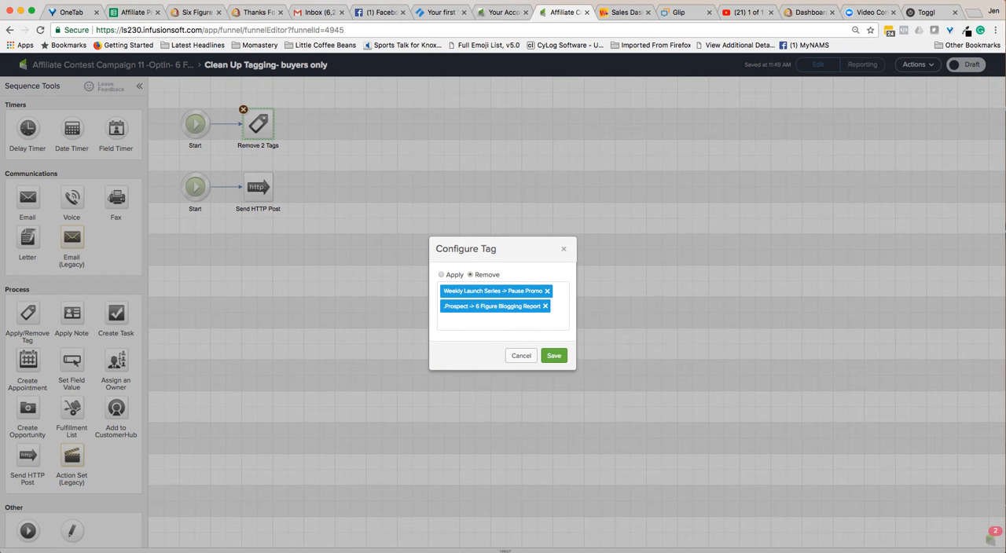
pyautogui.click(555, 356)
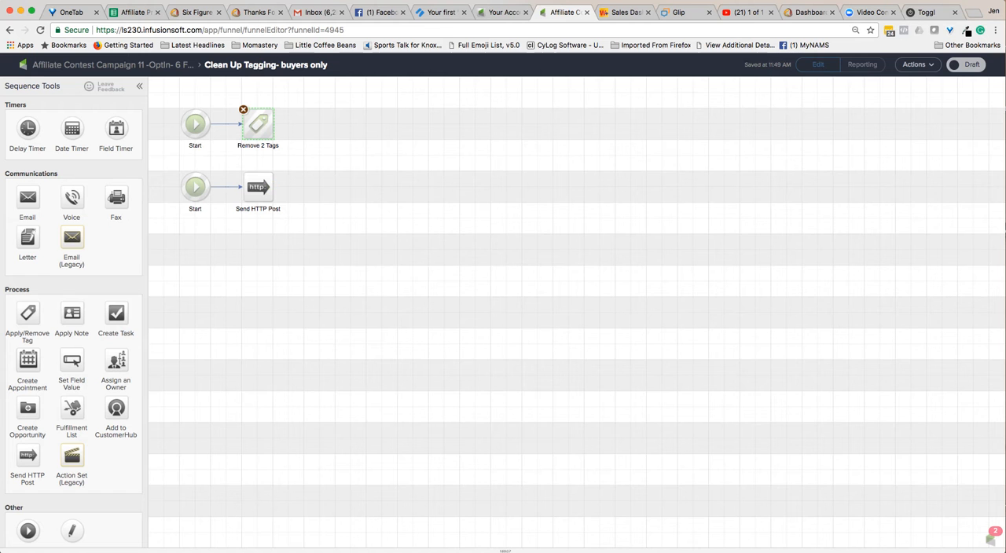
# Mark the buyers-only clean-up tagging sequence as Ready and return to the campaign overview.
pyautogui.click(966, 65)
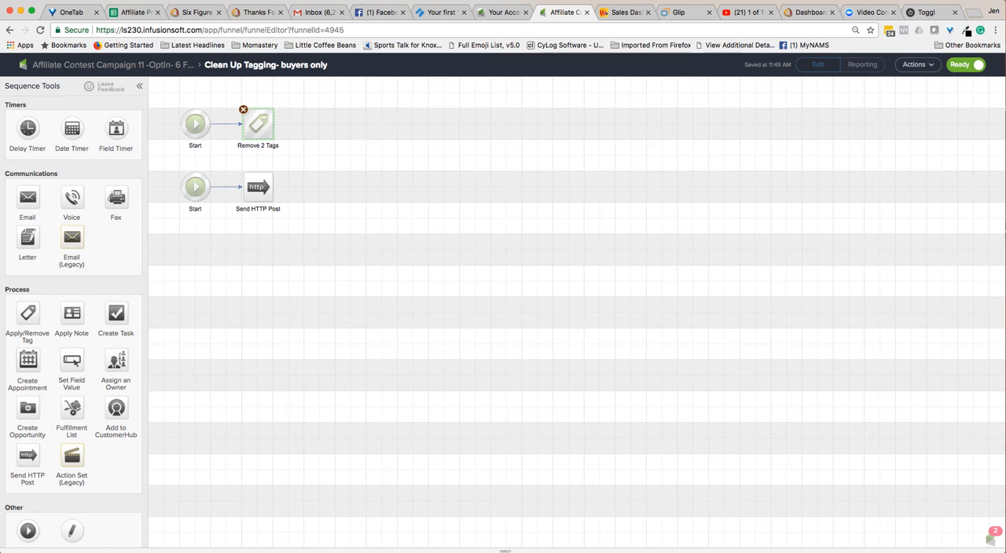
pyautogui.click(112, 65)
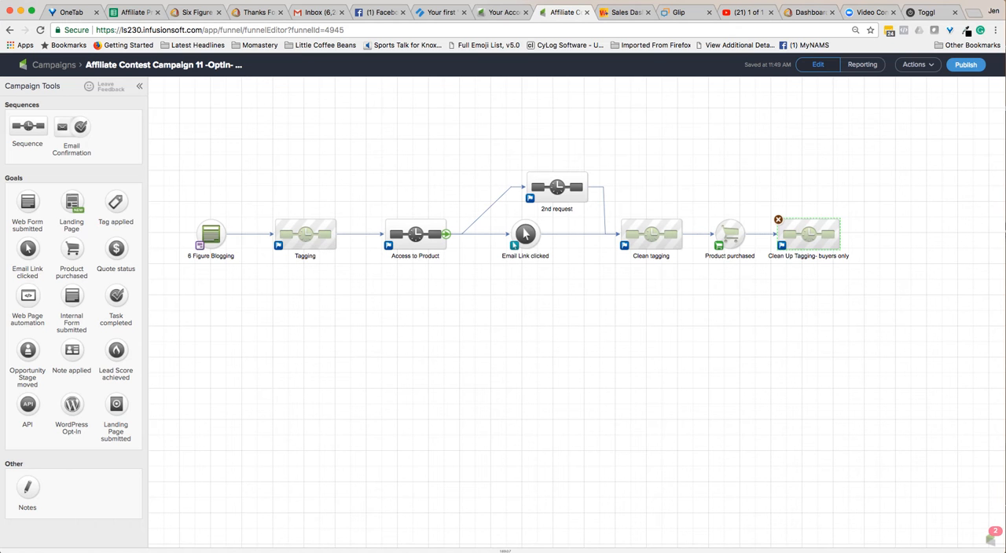
# In the Access to Product sequence, set the 5-minute delay timer to run at any time and save it.
pyautogui.doubleClick(415, 233)
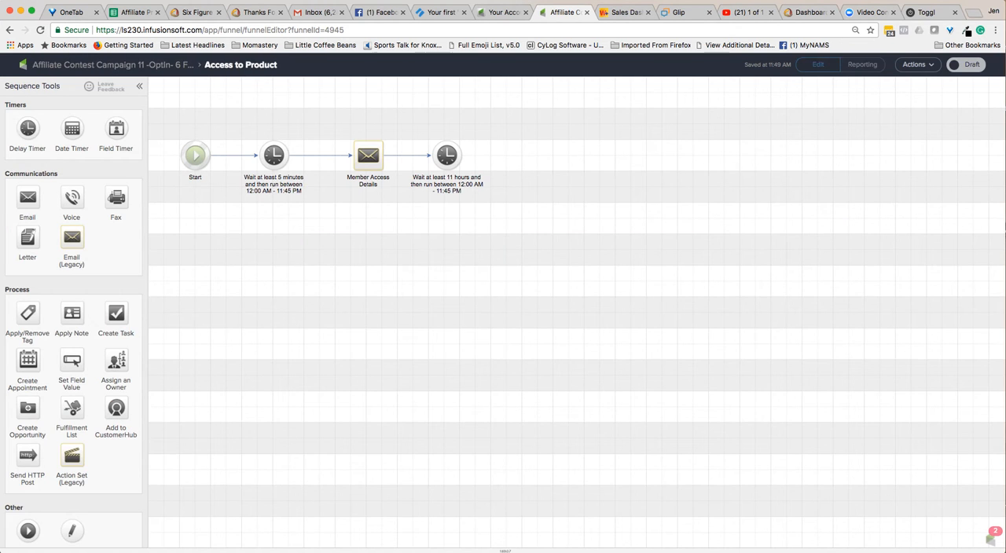
pyautogui.doubleClick(273, 156)
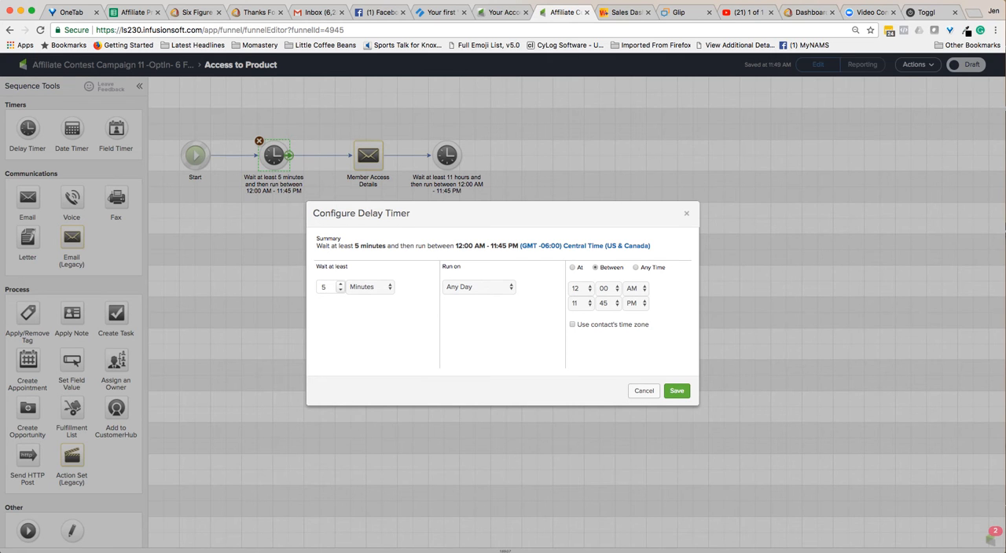
pyautogui.click(636, 268)
pyautogui.click(677, 390)
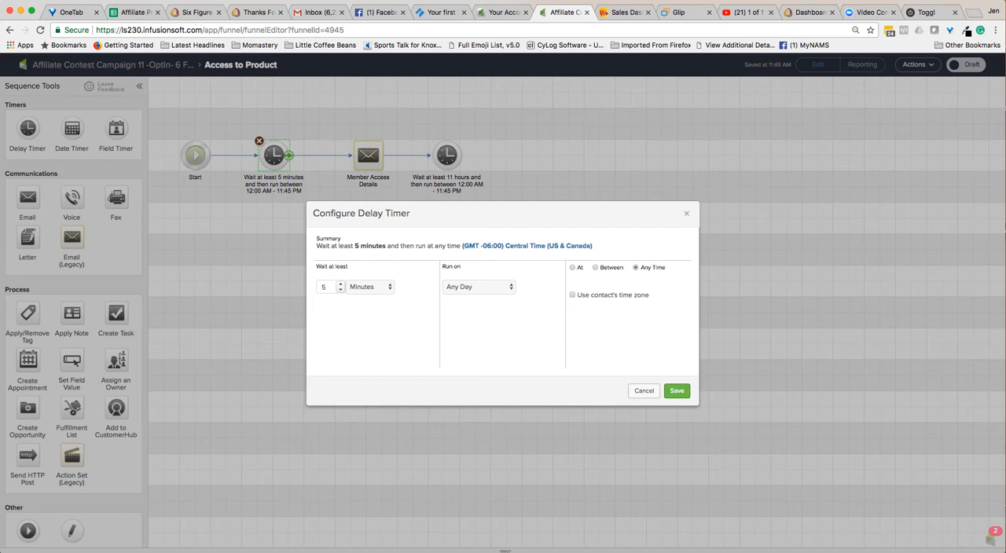
# Change the Member Access Details email's subject to "[6 Figure Blogging] Here's Your Free Report".
pyautogui.doubleClick(367, 155)
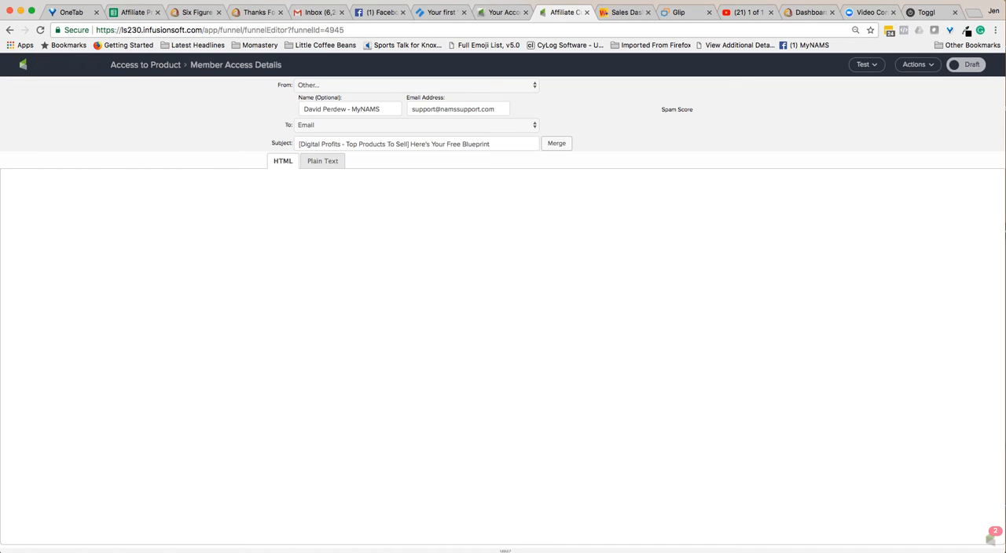
pyautogui.moveTo(408, 144); pyautogui.dragTo(298, 144)
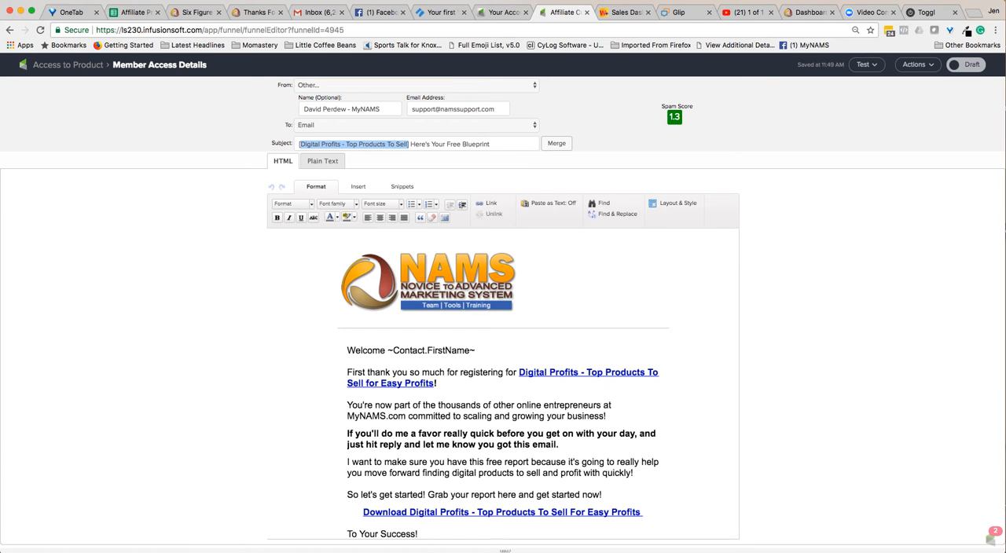
pyautogui.write('[6 Figure B')
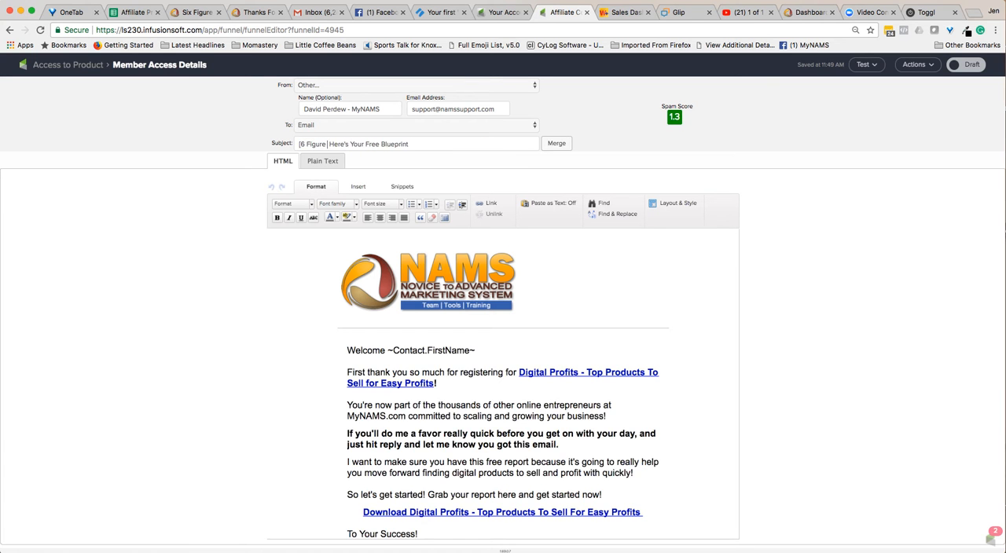
pyautogui.write('logging]')
pyautogui.hotkey('shift', 'Left')
pyautogui.hotkey('shift', 'Left')
pyautogui.hotkey('shift', 'Left')
pyautogui.hotkey('shift', 'Left')
pyautogui.hotkey('shift', 'Left')
pyautogui.hotkey('shift', 'Left')
pyautogui.hotkey('shift', 'Left')
pyautogui.hotkey('shift', 'Left')
pyautogui.hotkey('shift', 'Left')
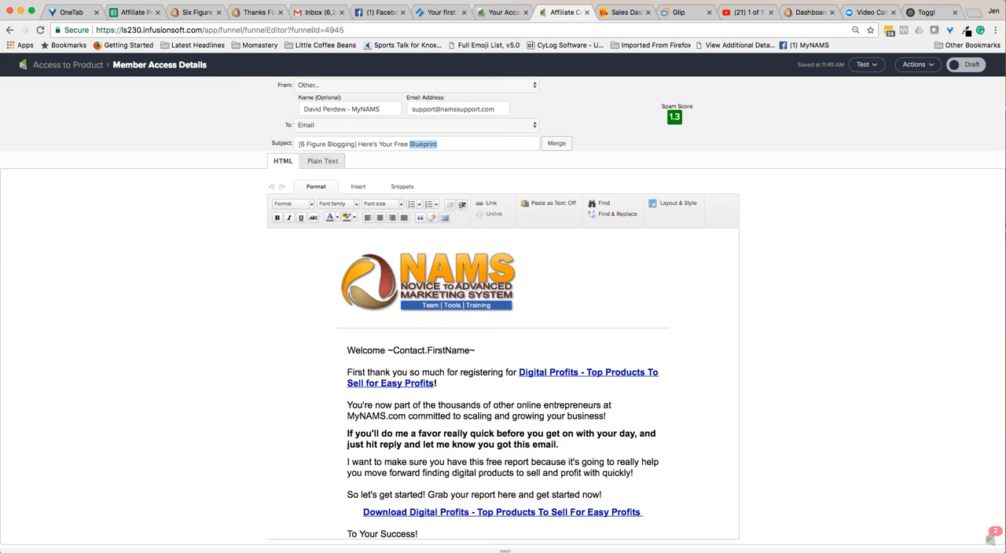
pyautogui.write('Report')
pyautogui.click(489, 406)
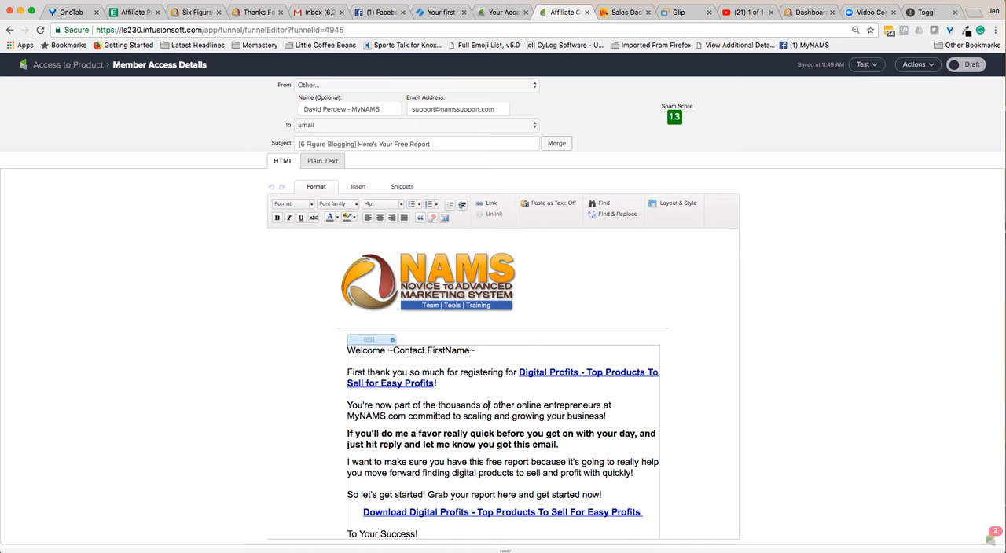
pyautogui.moveTo(517, 372); pyautogui.dragTo(439, 384)
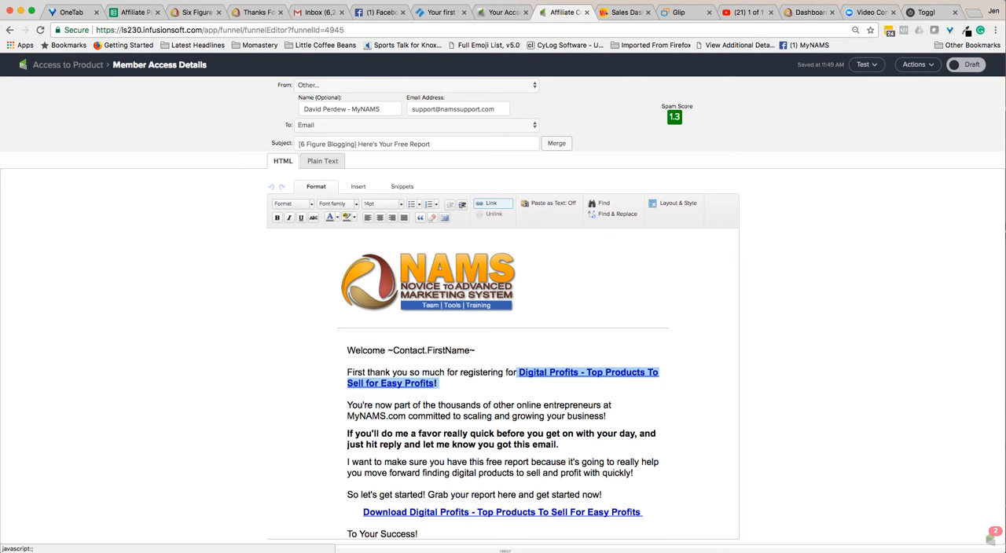
pyautogui.click(491, 203)
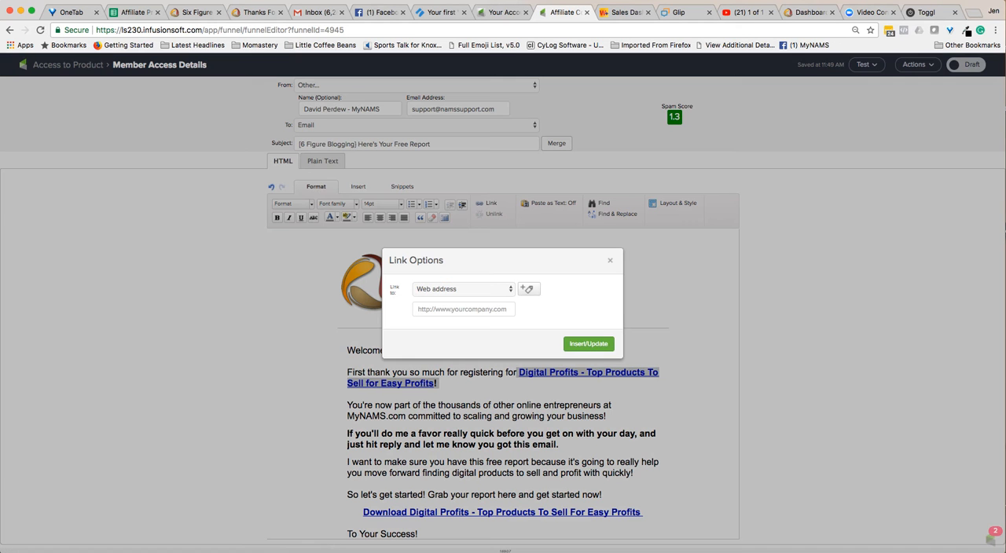
pyautogui.rightClick(609, 257)
pyautogui.click(609, 258)
pyautogui.press('Escape')
# Remove the link from the product title in the thank-you sentence and replace the title with "6 Figure Blogging".
pyautogui.click(570, 372)
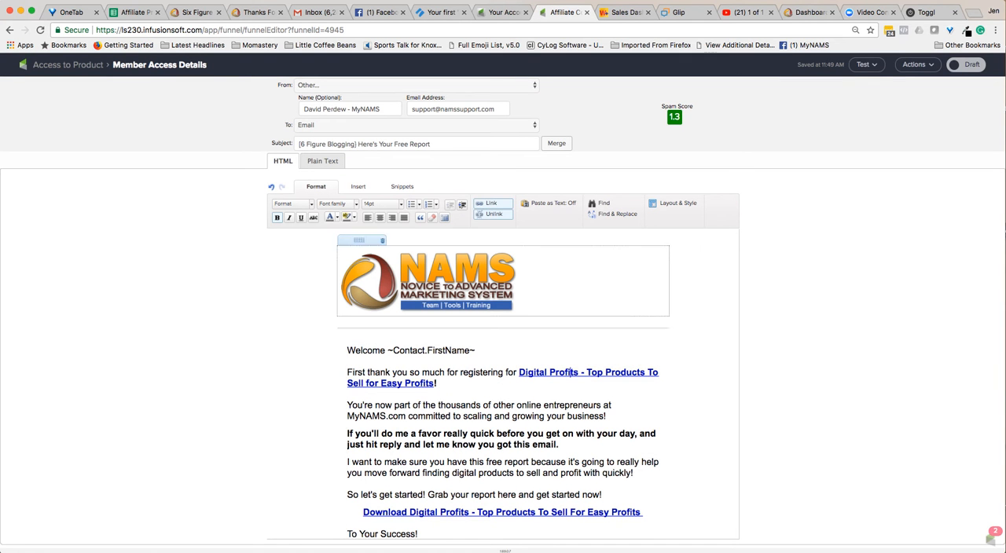
pyautogui.click(494, 214)
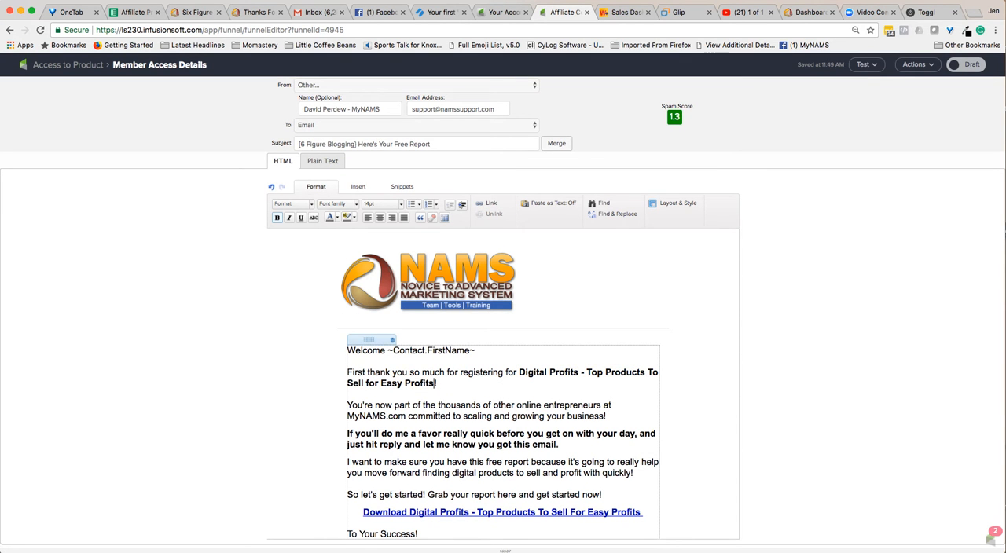
pyautogui.moveTo(519, 372); pyautogui.dragTo(438, 384)
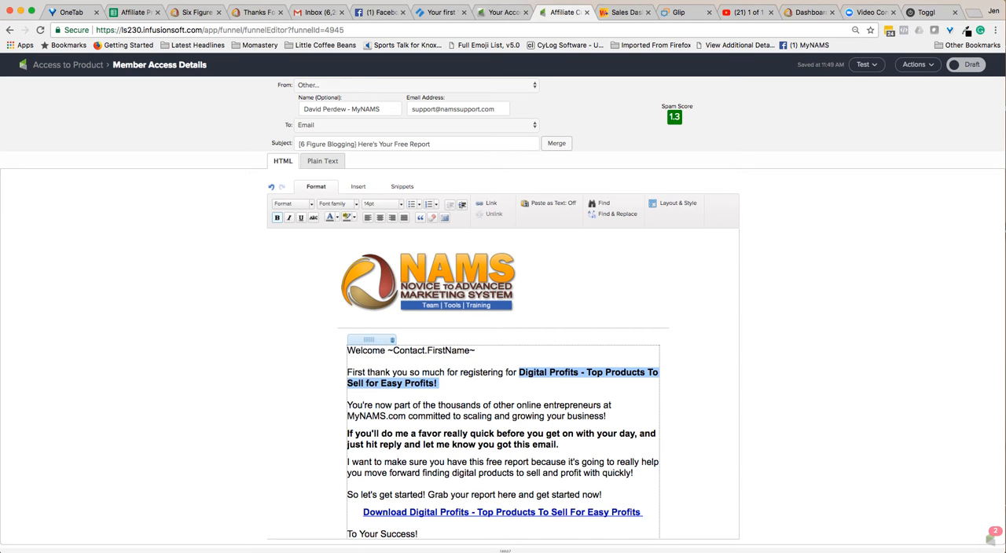
pyautogui.write('6 Figure')
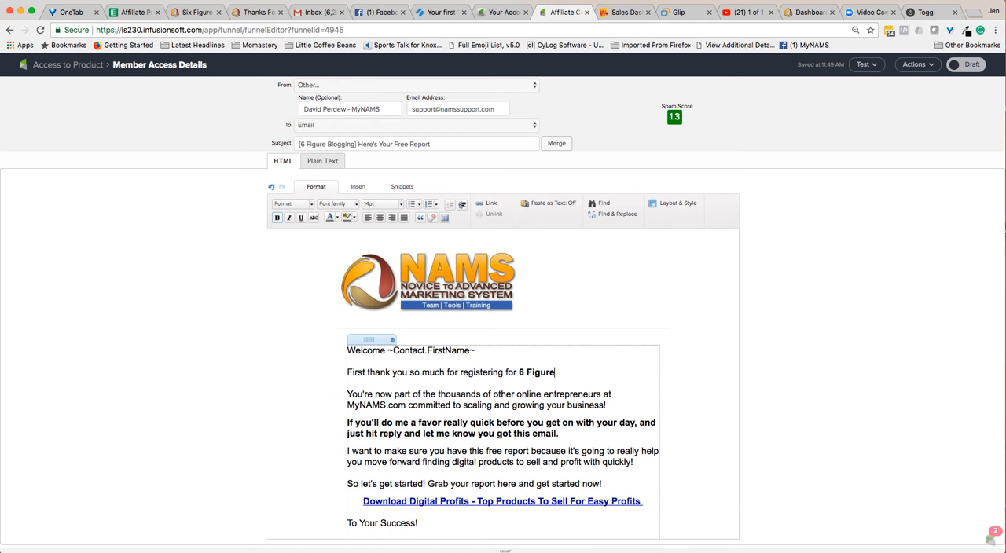
pyautogui.write(' Blogging')
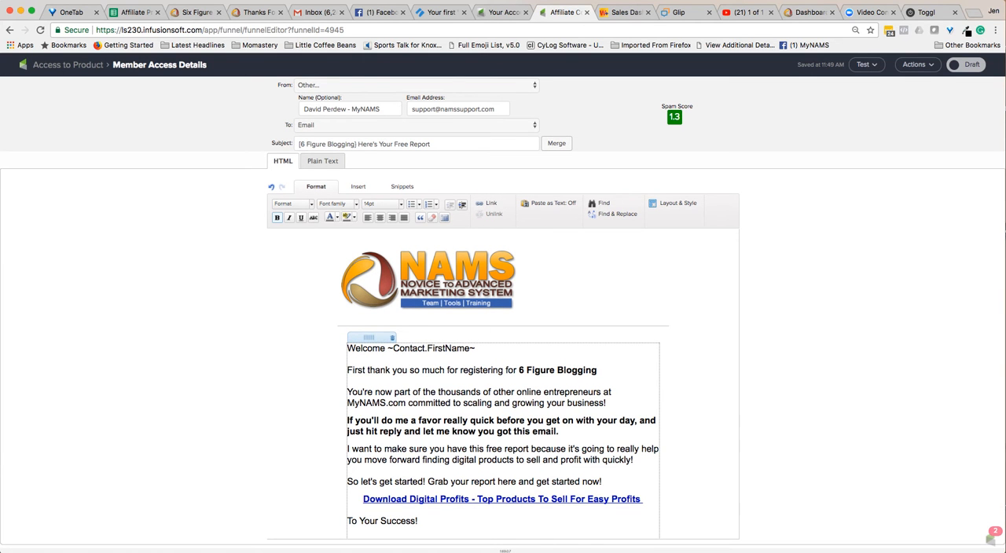
pyautogui.moveTo(347, 421); pyautogui.dragTo(558, 432)
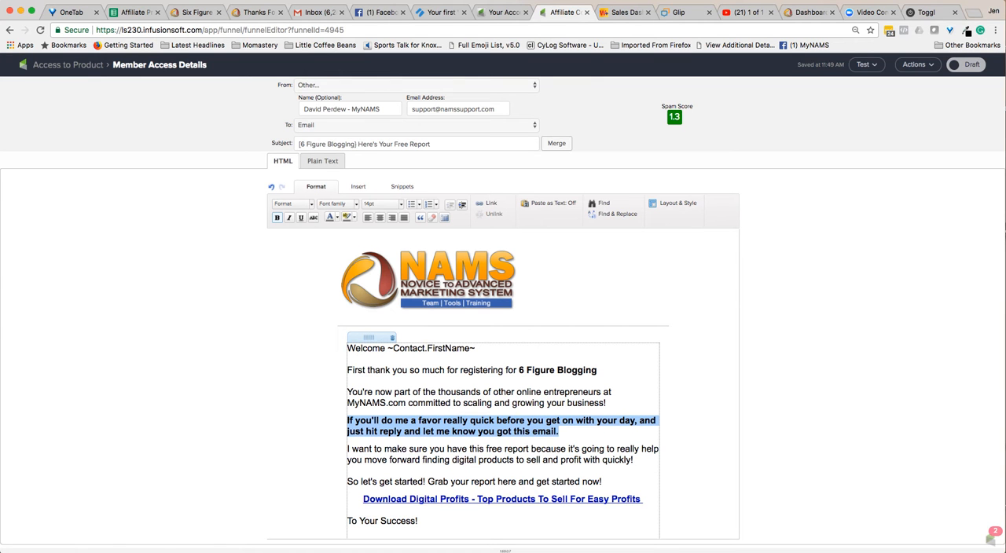
pyautogui.rightClick(563, 400)
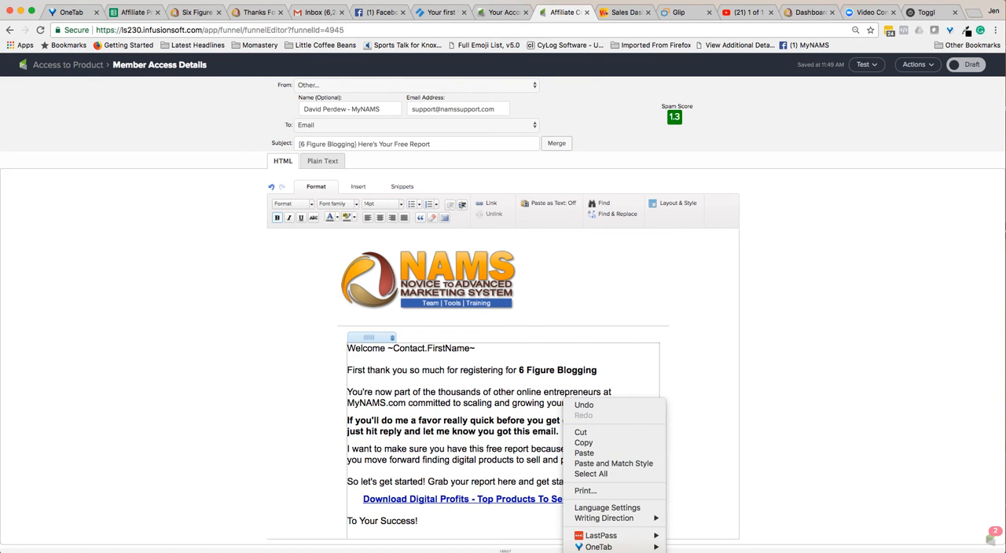
pyautogui.press('Escape')
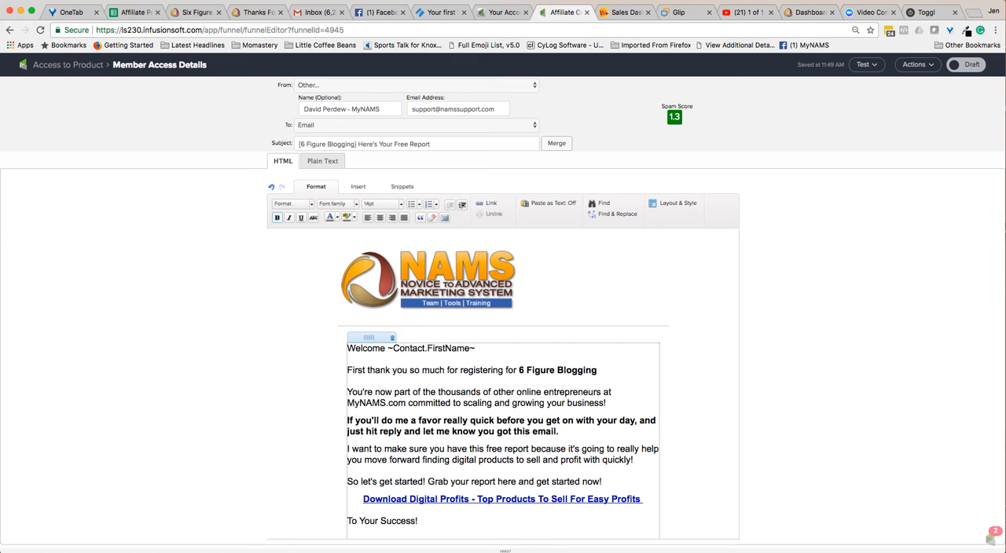
# Replace the wording about finding digital products with "to building a blog that brings revenue and higher engagement to your business".
pyautogui.moveTo(422, 460); pyautogui.dragTo(631, 460)
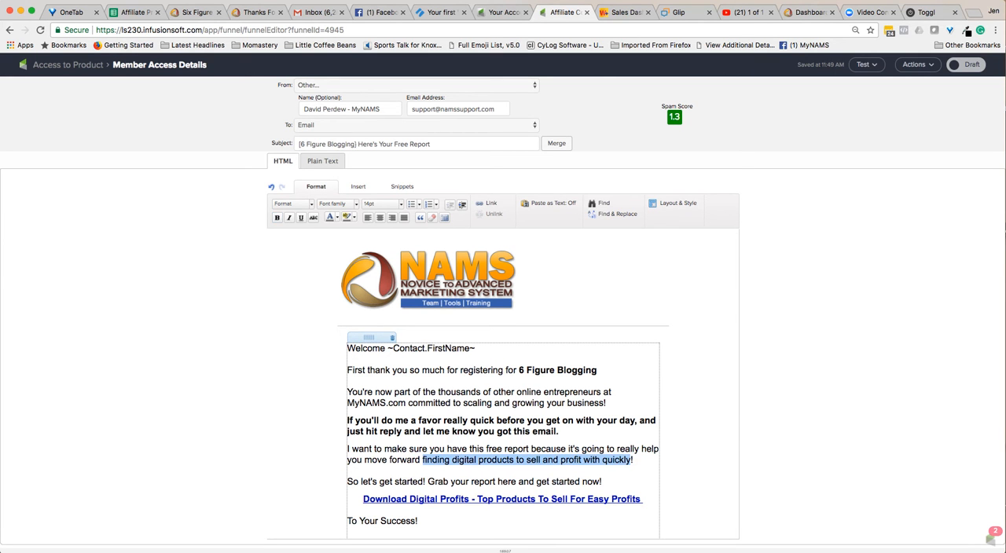
pyautogui.write('to ')
pyautogui.write('building a blog t')
pyautogui.write('hat brings ')
pyautogui.write('revenue and high')
pyautogui.write('er engagement')
pyautogui.write(' to your ')
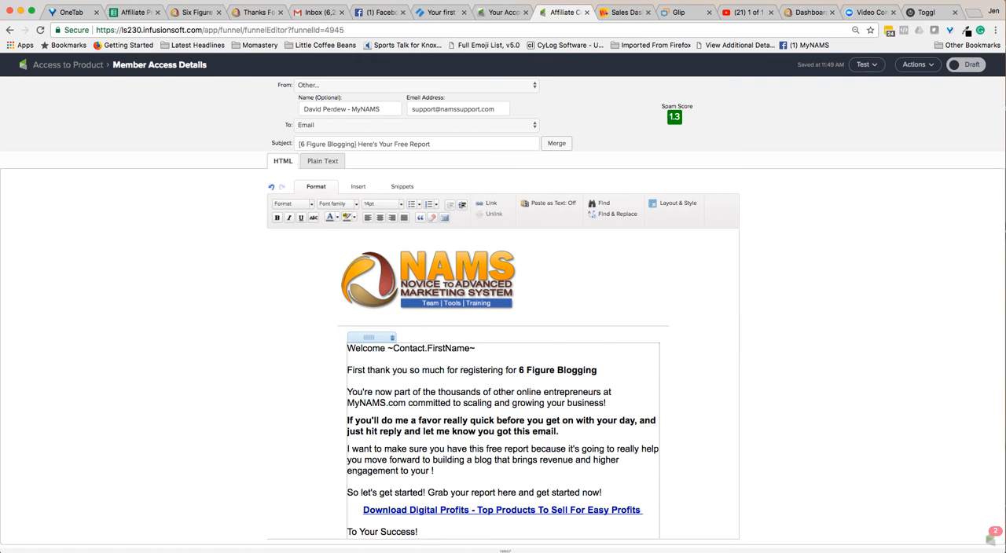
pyautogui.write('business')
# Unlink the download line and replace its product title so that it reads "Download 6 Figure Blogging".
pyautogui.scroll(-4, 503, 385)
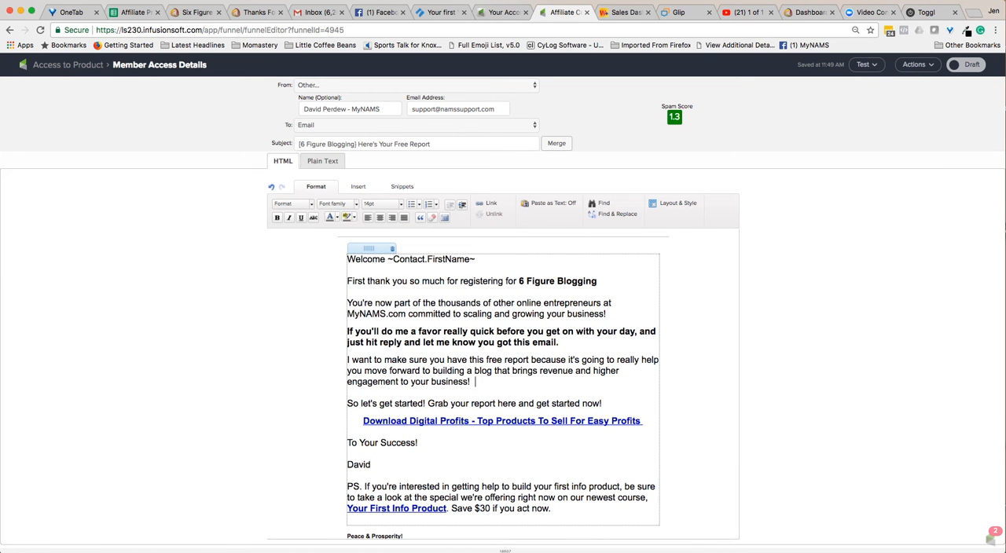
pyautogui.moveTo(643, 421); pyautogui.dragTo(363, 421)
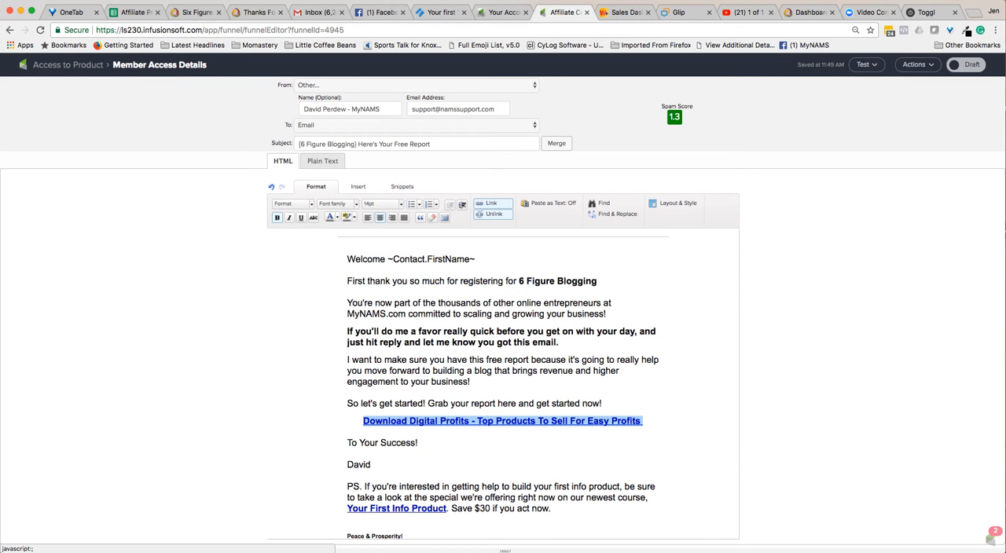
pyautogui.click(494, 215)
pyautogui.moveTo(410, 421); pyautogui.dragTo(643, 422)
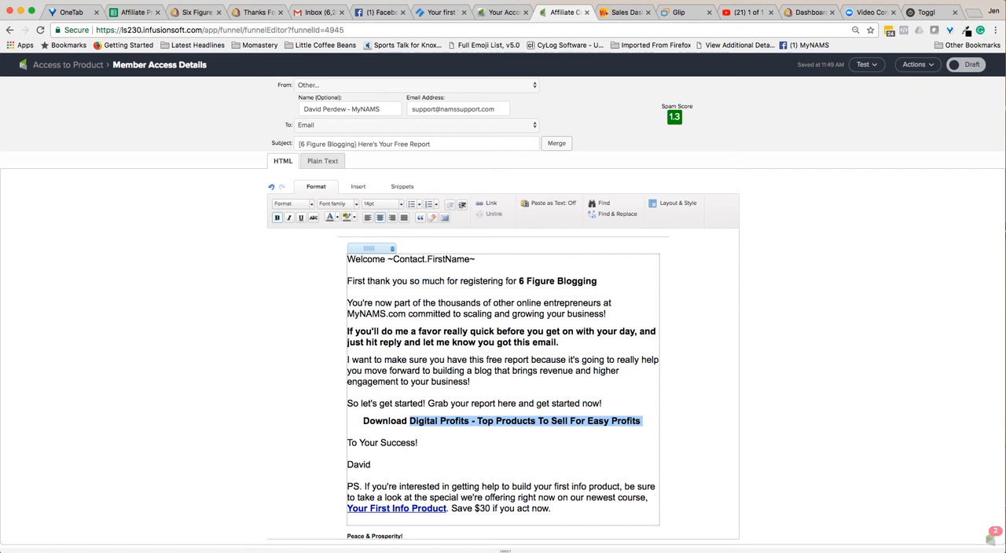
pyautogui.press('BackSpace')
pyautogui.write('6 Figure')
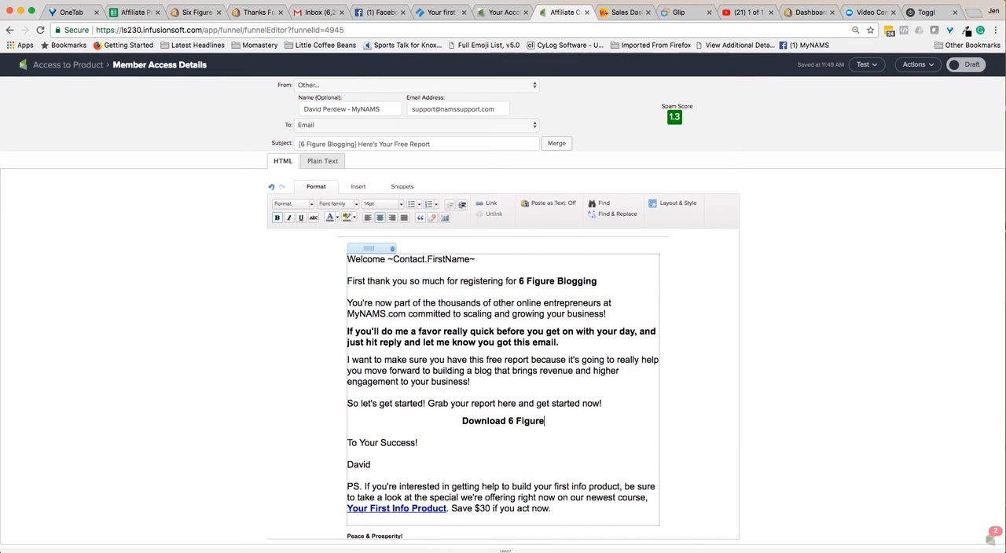
pyautogui.write(' Blogging')
# Replace the PS wording before the product link with "to create a blog that generates revenue for your business, check out Blogging Like A Pro and".
pyautogui.scroll(-4, 503, 378)
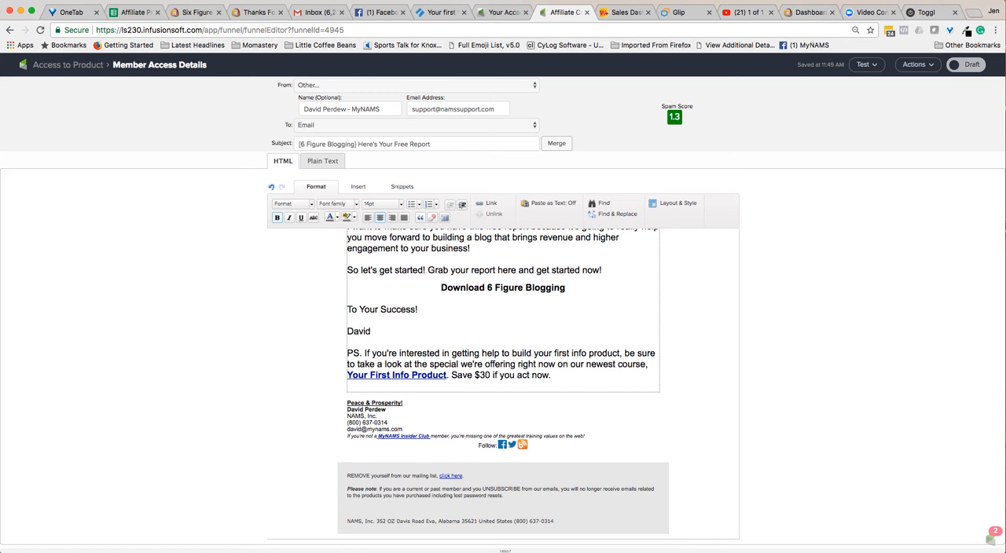
pyautogui.moveTo(502, 353); pyautogui.dragTo(649, 365)
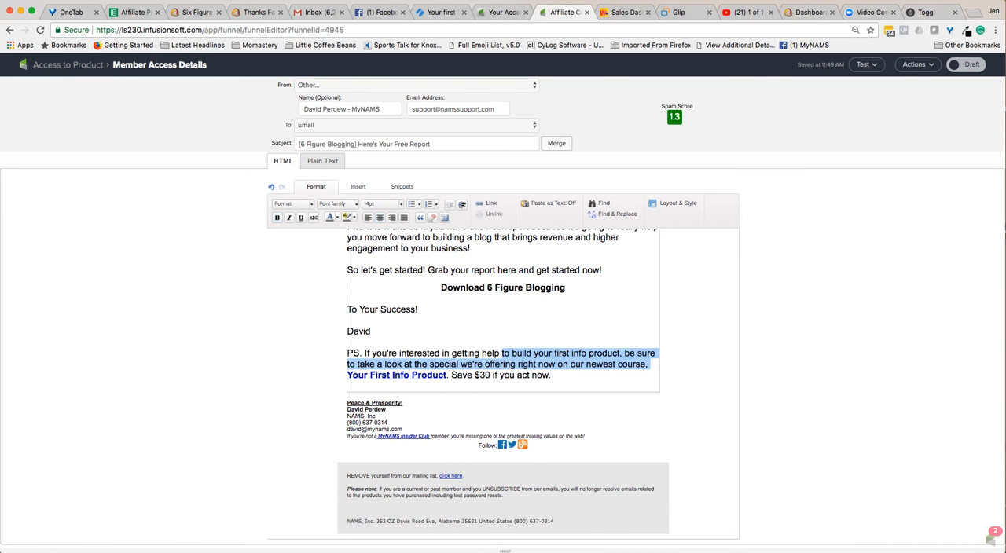
pyautogui.press('BackSpace')
pyautogui.write('to create a blo')
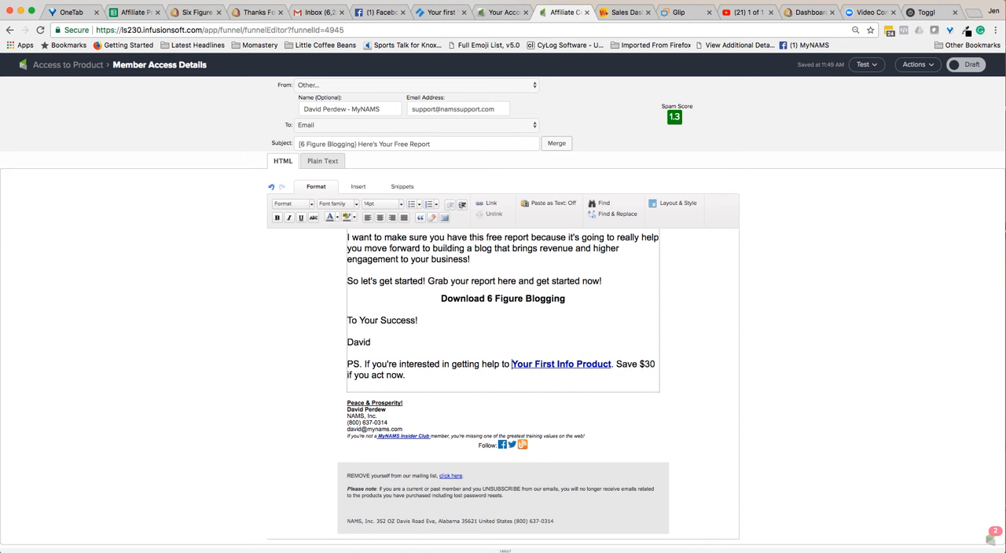
pyautogui.write('g that ')
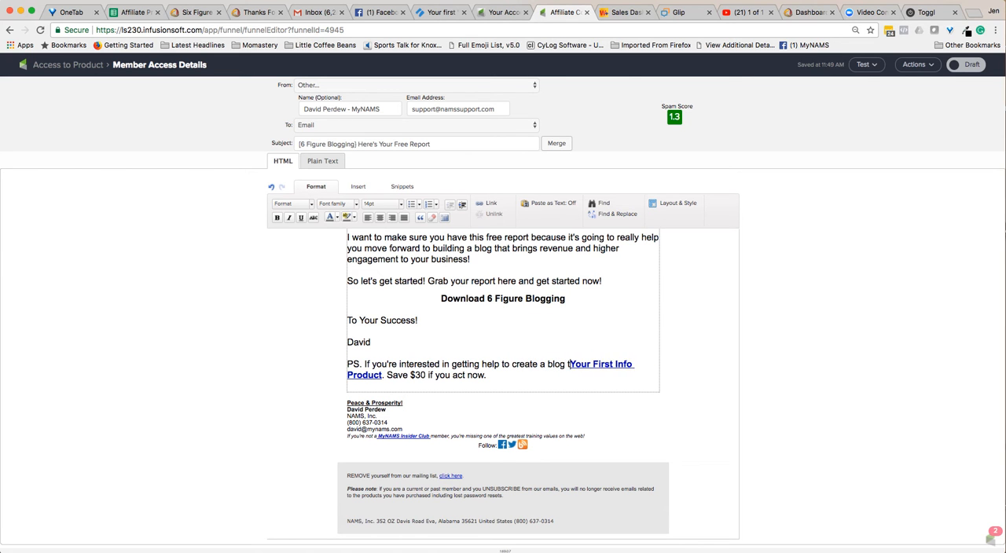
pyautogui.write('gen')
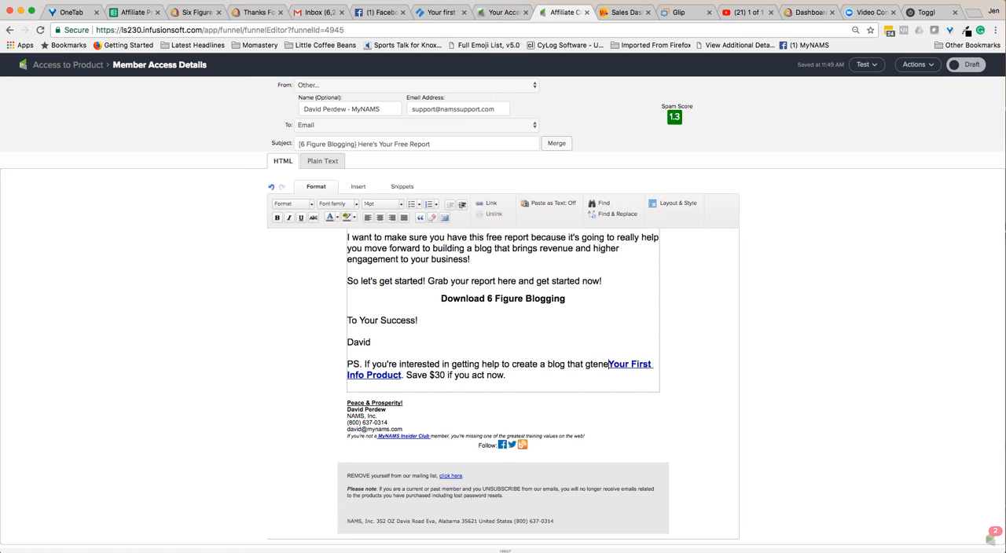
pyautogui.write('erates rev')
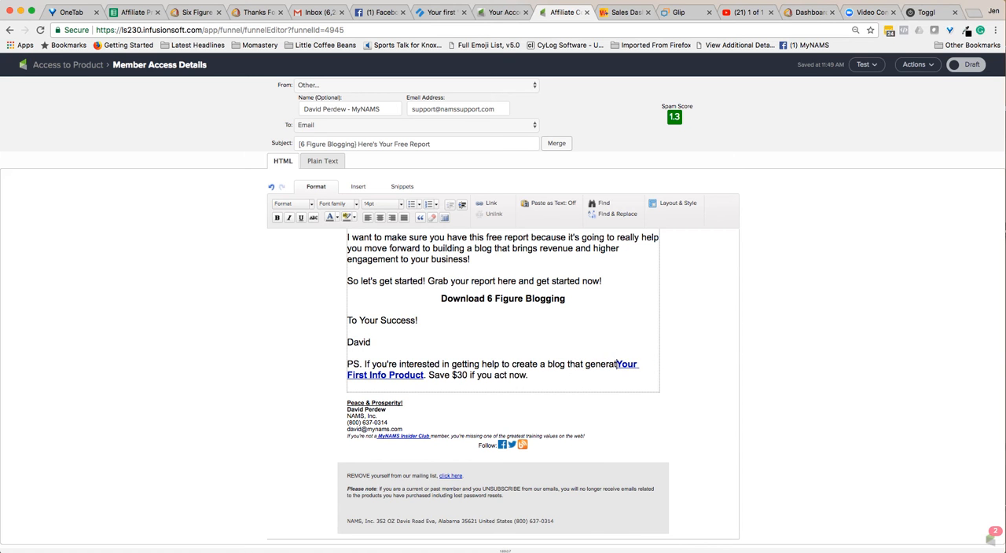
pyautogui.write('enue fro yo')
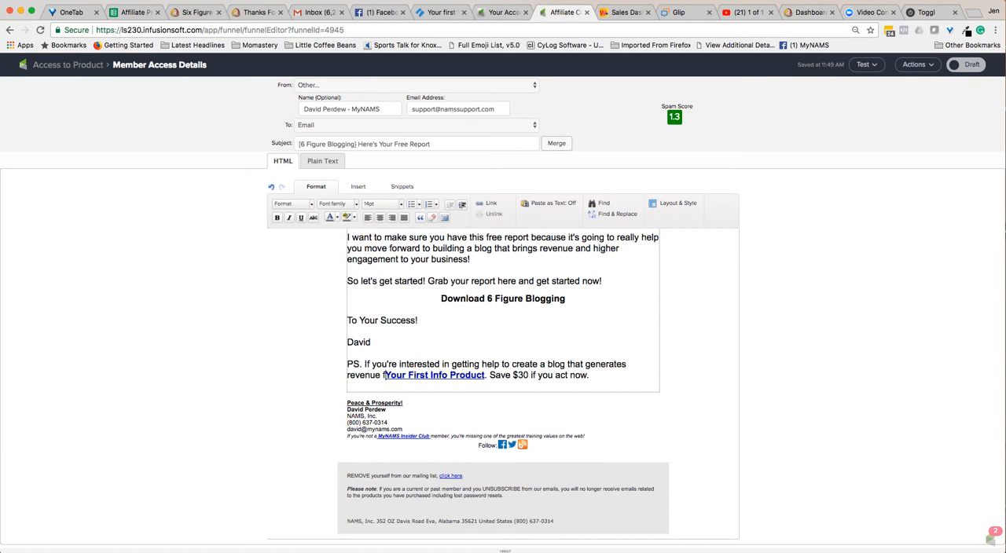
pyautogui.press('BackSpace')
pyautogui.press('BackSpace')
pyautogui.press('BackSpace')
pyautogui.press('BackSpace')
pyautogui.press('BackSpace')
pyautogui.write('or your b')
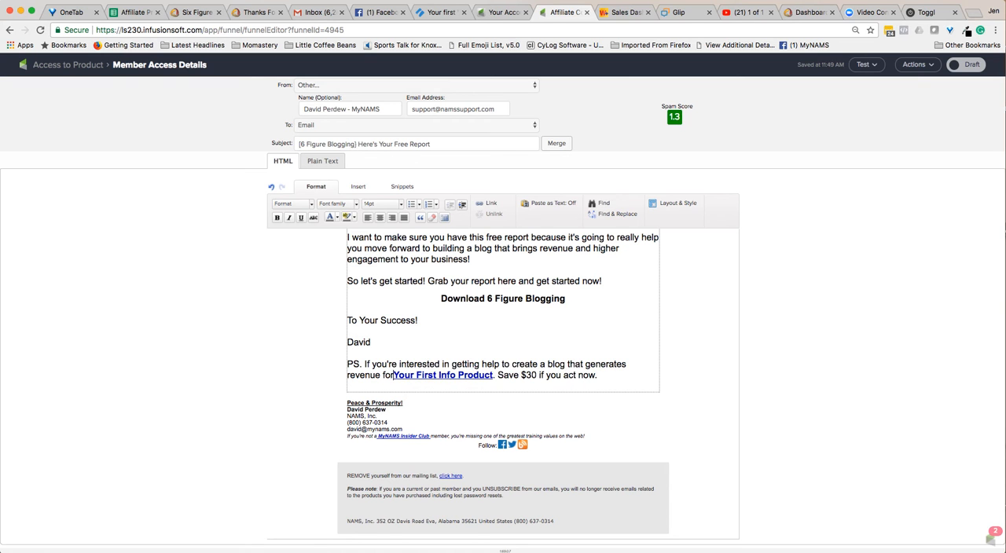
pyautogui.write('usines')
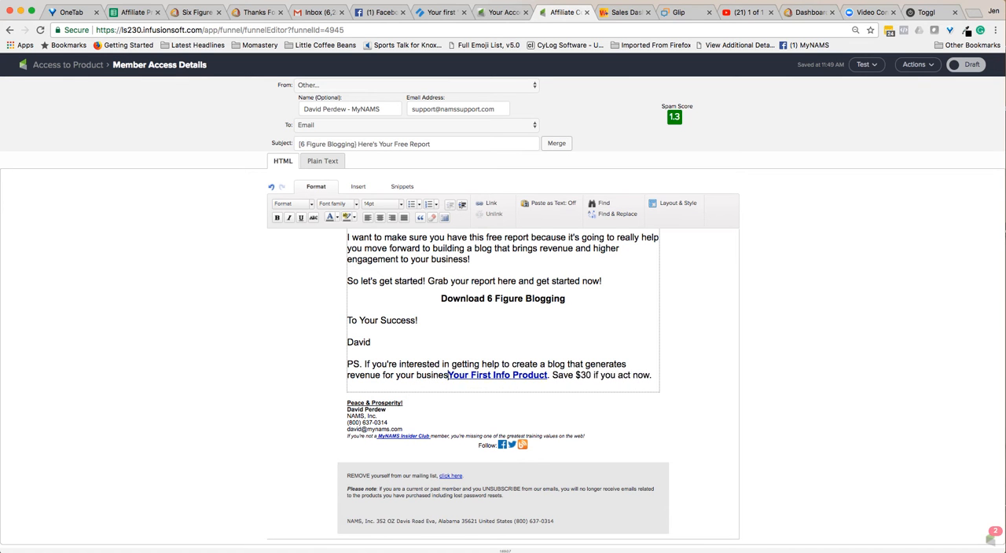
pyautogui.write('s, check out Blogging Like A Pro and')
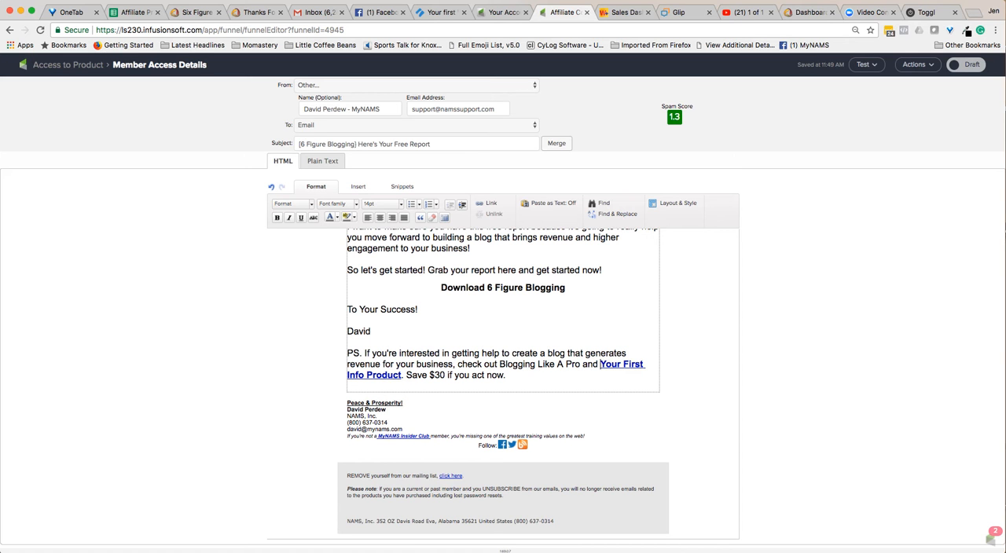
# Change the savings amount in the PS to $70.
pyautogui.click(439, 375)
pyautogui.press('BackSpace')
pyautogui.write('7')
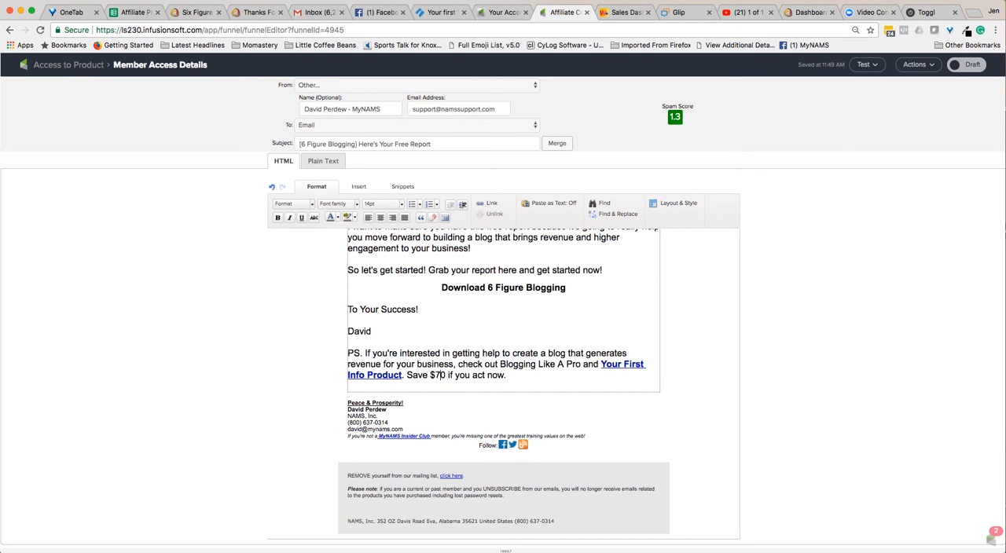
# Delete "and Your First Info Product" from the PS so the offer mentions only Blogging Like A Pro.
pyautogui.click(352, 386)
pyautogui.moveTo(582, 364); pyautogui.dragTo(400, 375)
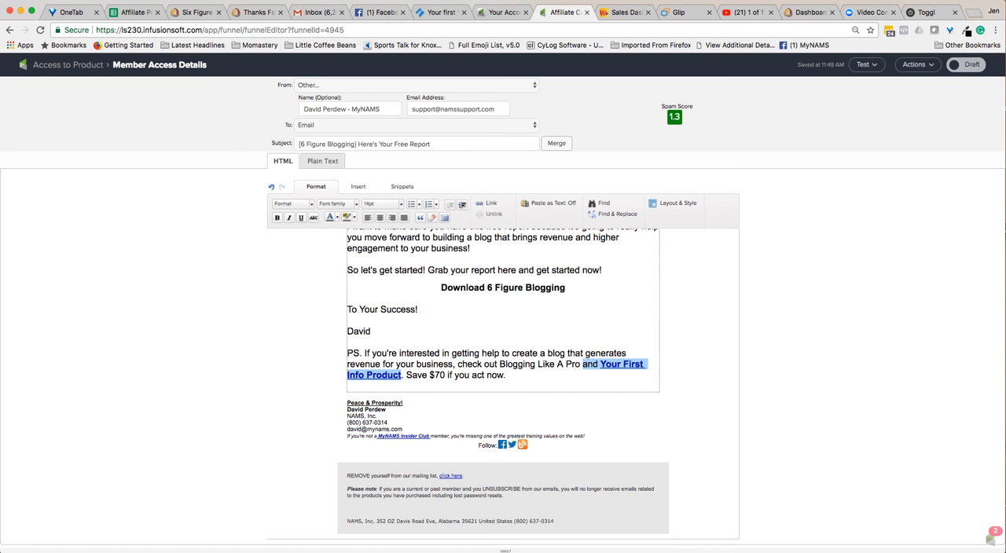
pyautogui.press('BackSpace')
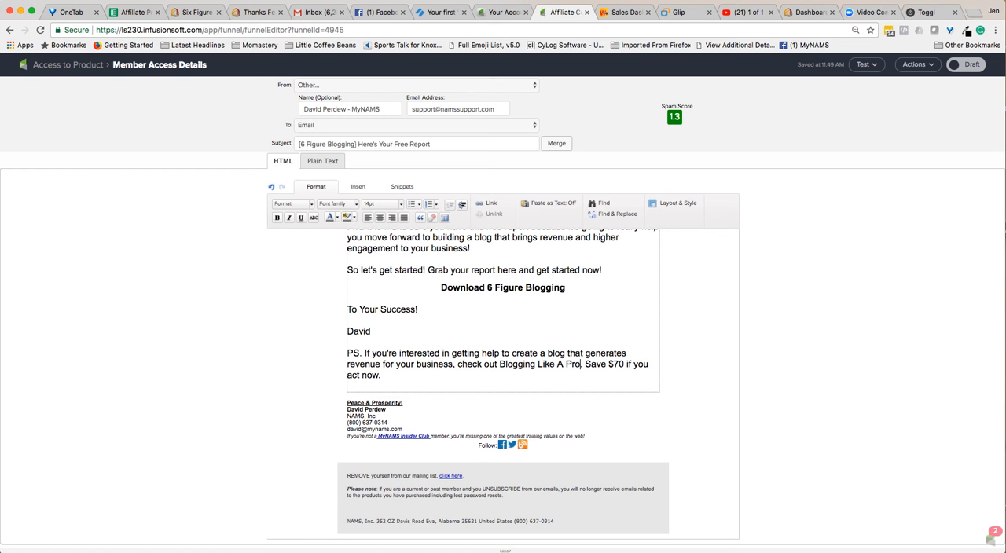
pyautogui.click(352, 386)
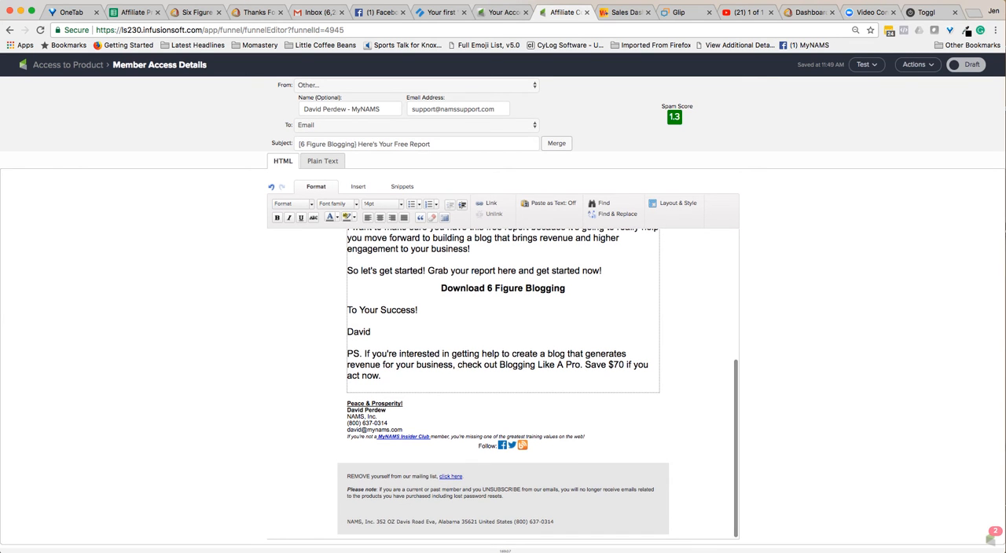
# Select "6 Figure Blogging" in the thank-you sentence and copy that report's download file link from the Affiliate Promotion spreadsheet.
pyautogui.scroll(5, 538, 384)
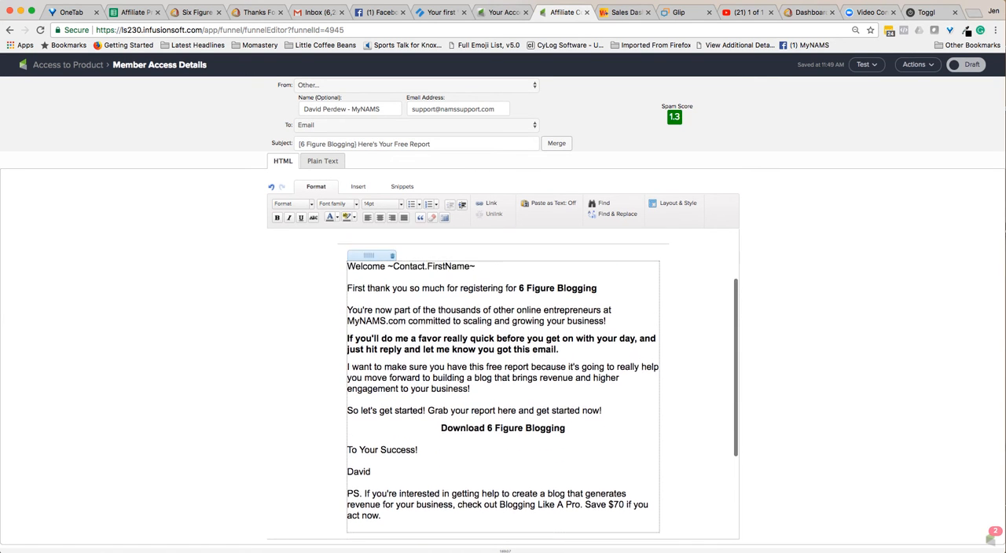
pyautogui.scroll(1, 539, 383)
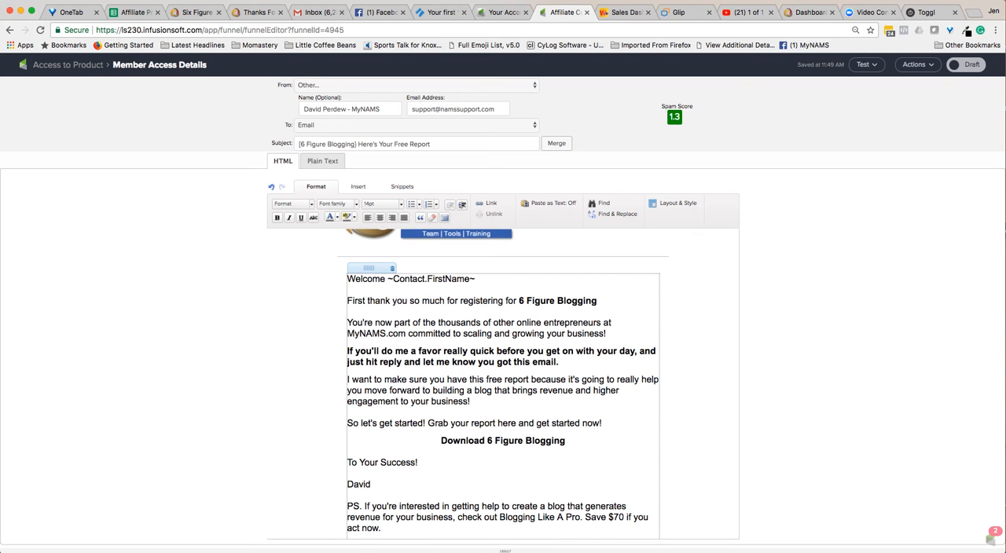
pyautogui.moveTo(519, 301); pyautogui.dragTo(597, 301)
pyautogui.click(133, 11)
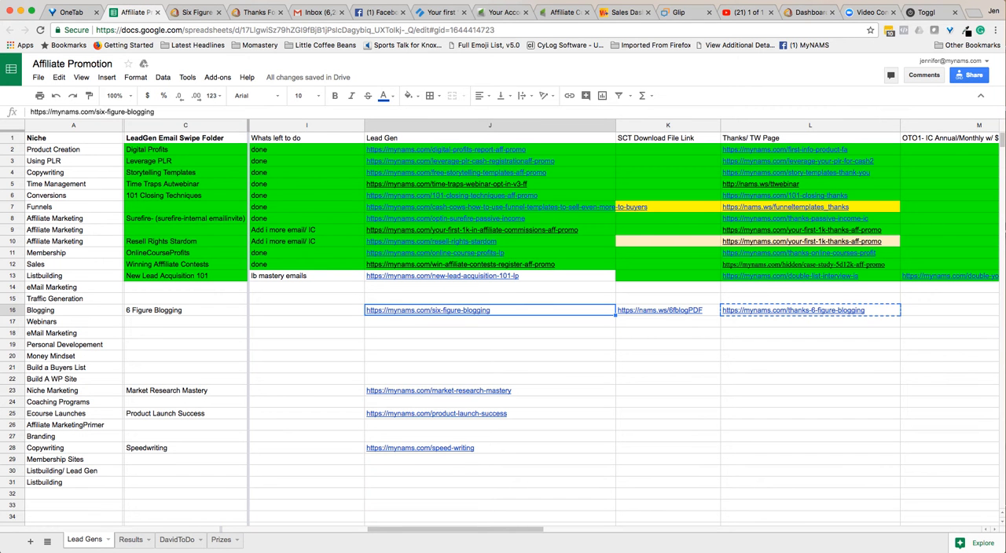
pyautogui.click(668, 321)
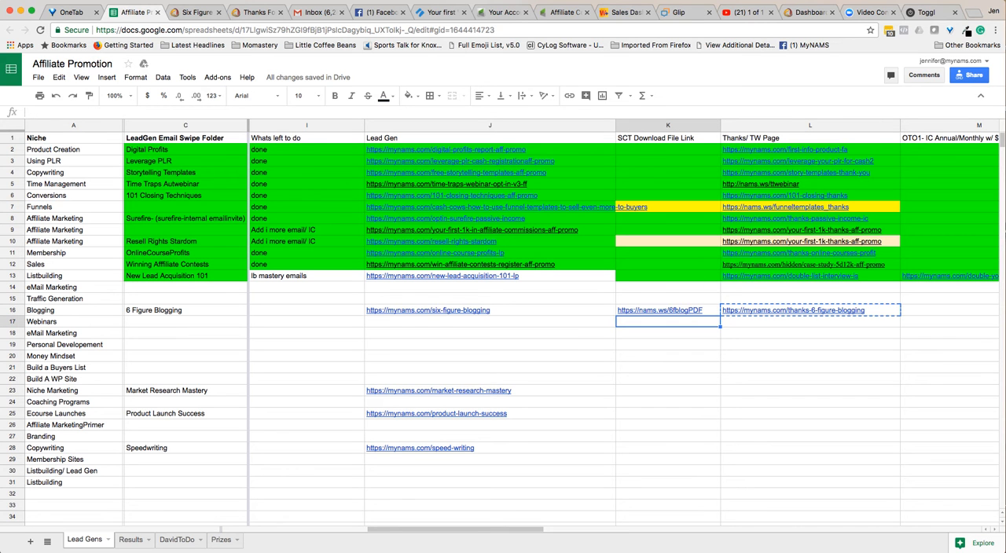
pyautogui.click(668, 312)
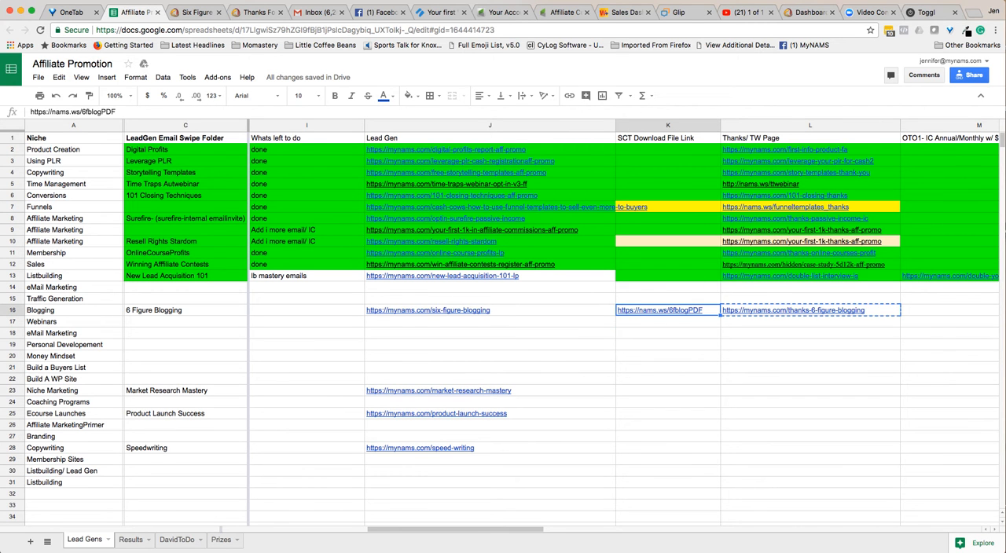
pyautogui.press('super+c')
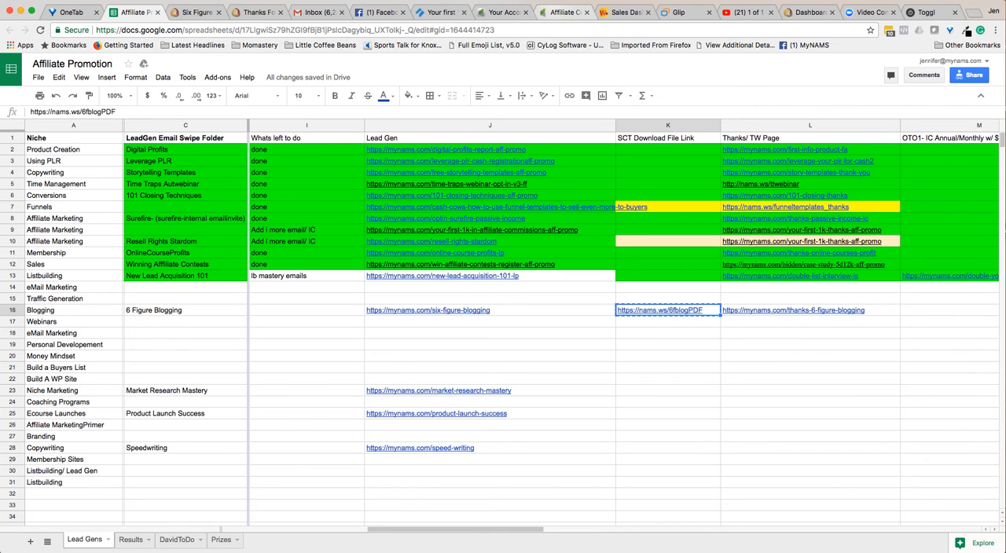
pyautogui.click(562, 12)
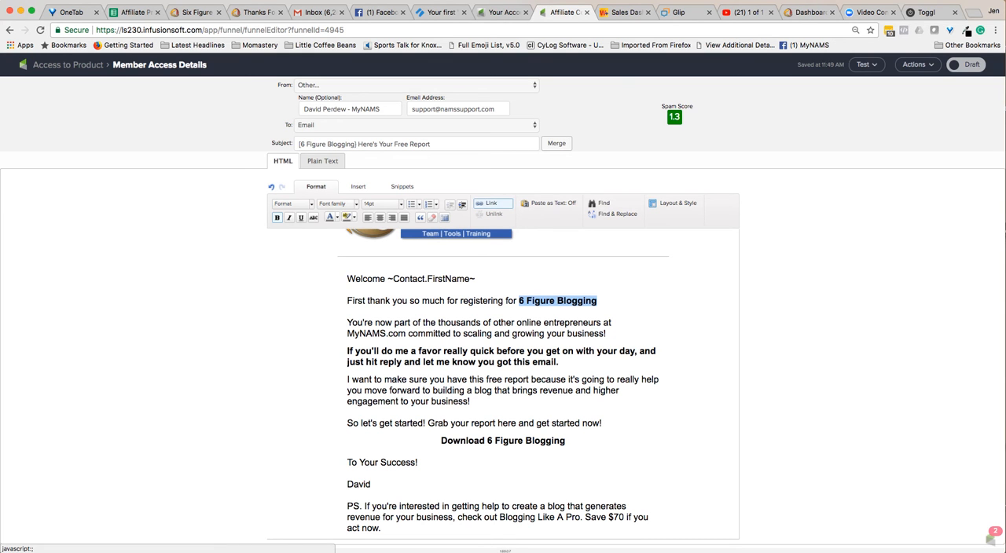
pyautogui.click(488, 203)
pyautogui.press('super+v')
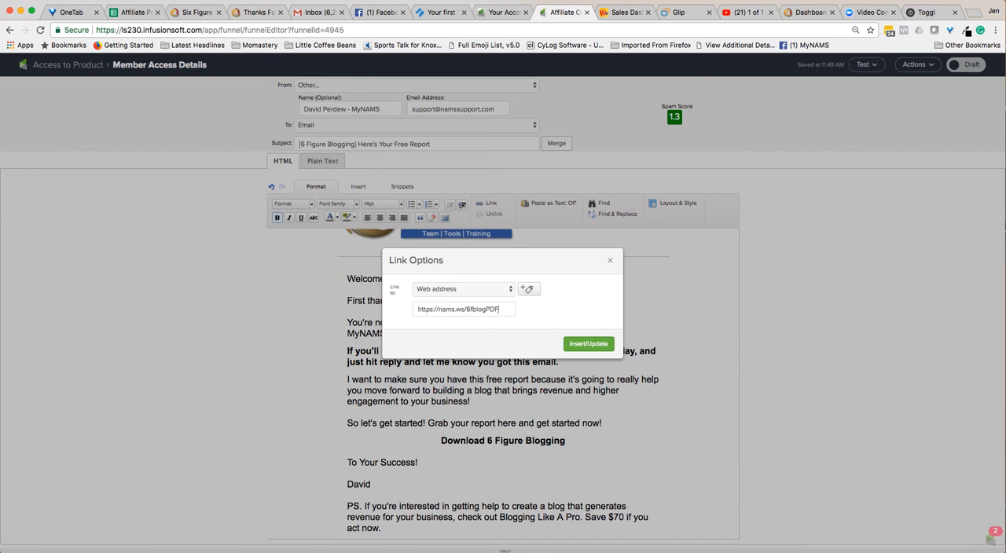
pyautogui.press('Return')
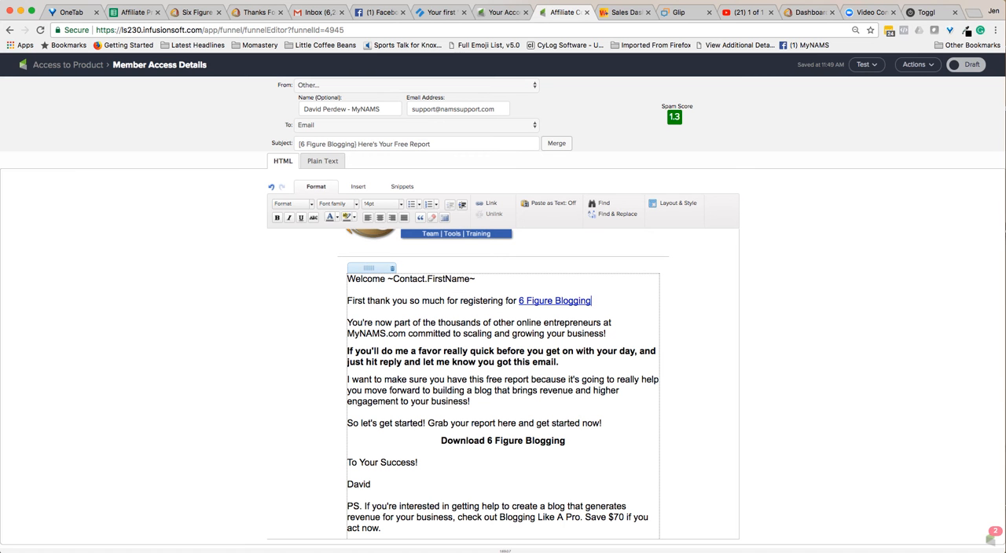
pyautogui.moveTo(441, 441); pyautogui.dragTo(565, 441)
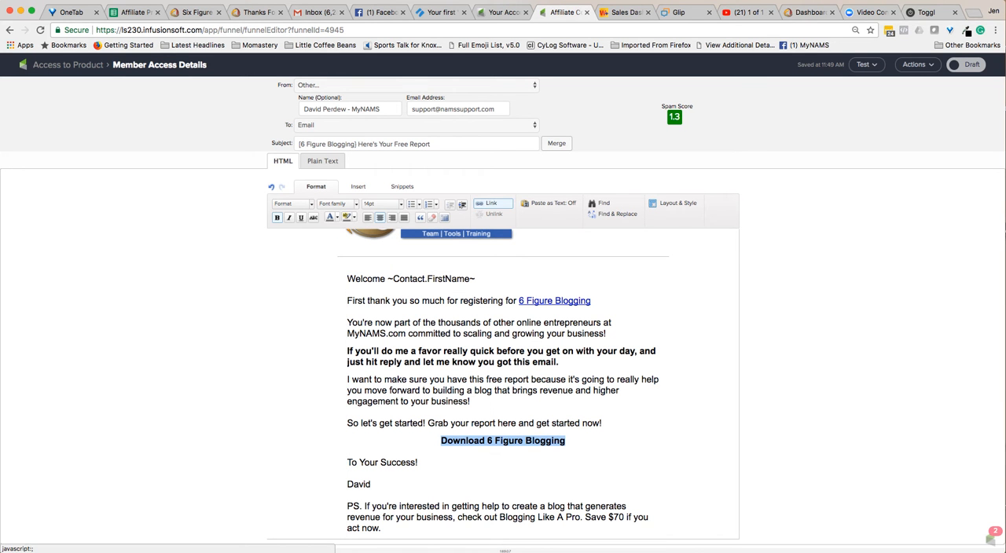
pyautogui.click(490, 203)
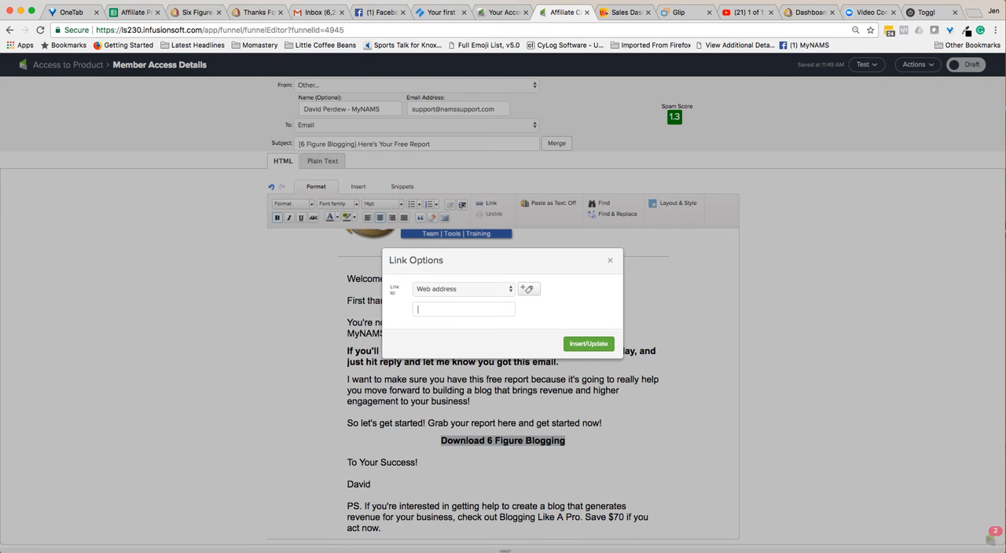
pyautogui.press('super+v')
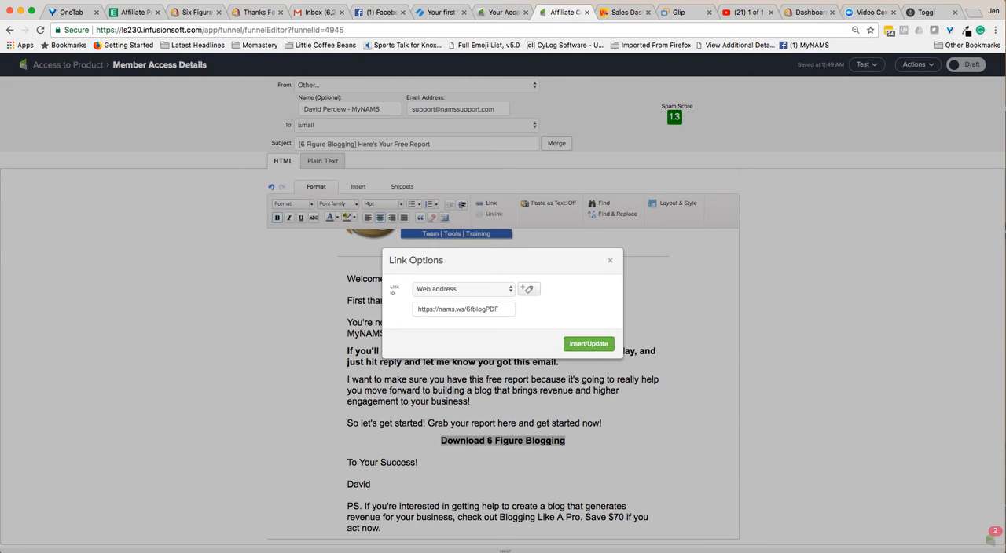
pyautogui.click(589, 344)
# Make the linked "6 Figure Blogging" title in the thank-you sentence bold.
pyautogui.moveTo(565, 440); pyautogui.dragTo(441, 441)
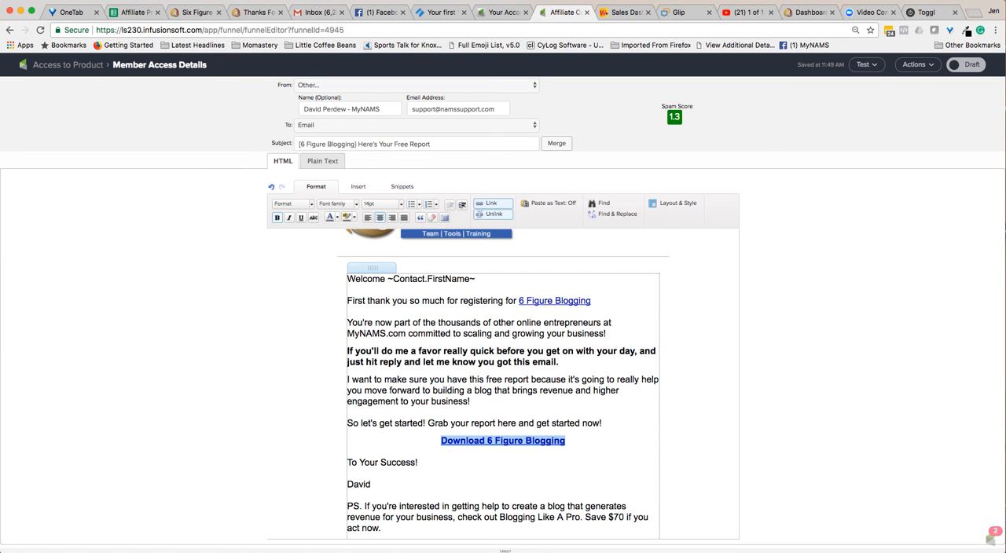
pyautogui.moveTo(591, 301); pyautogui.dragTo(519, 301)
pyautogui.hotkey('ctrl', 'b')
pyautogui.click(603, 380)
pyautogui.scroll(-3, 604, 379)
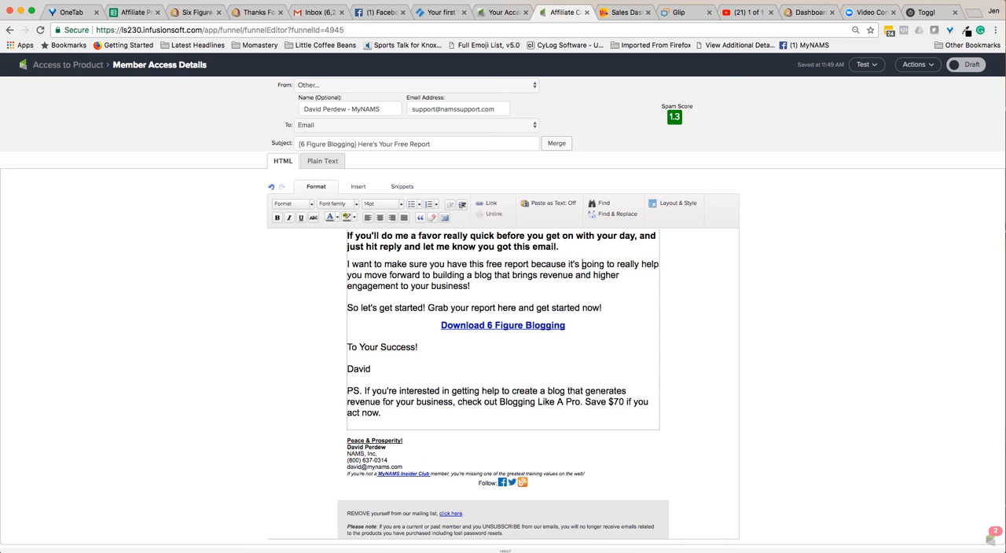
pyautogui.moveTo(500, 402); pyautogui.dragTo(580, 402)
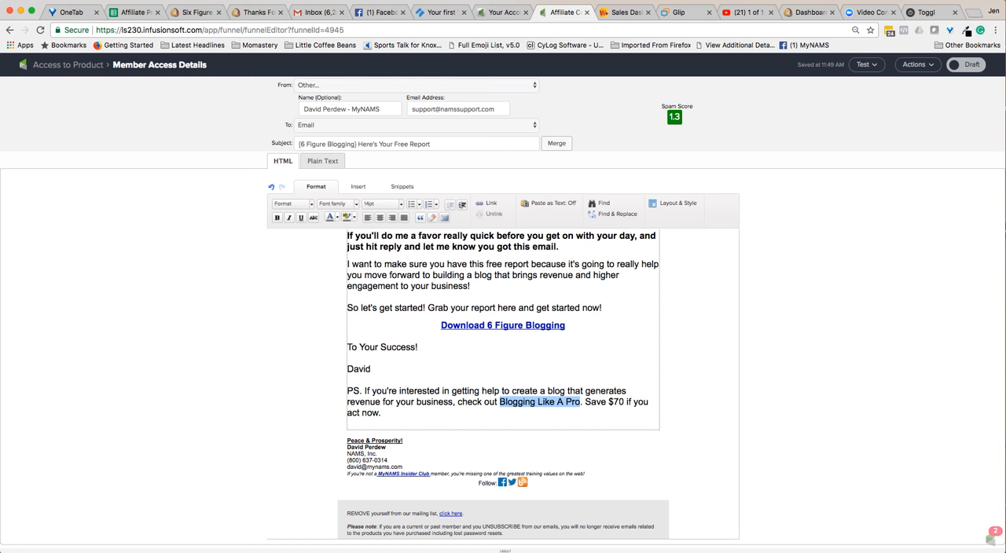
pyautogui.click(134, 12)
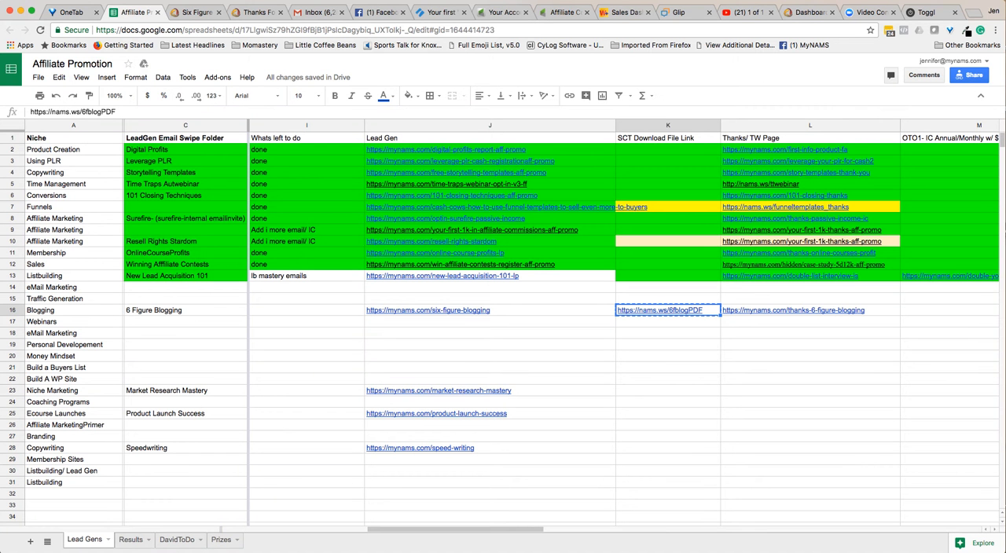
pyautogui.click(950, 311)
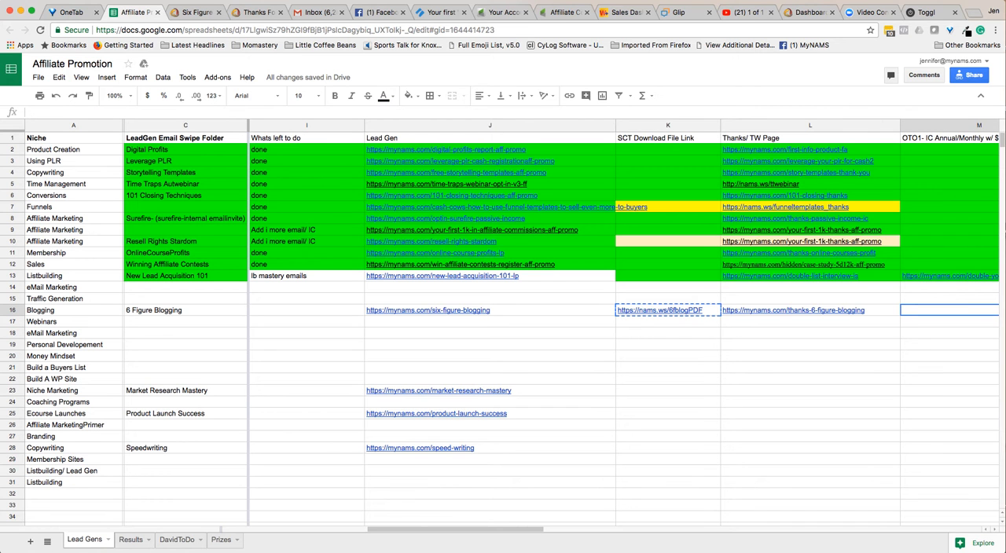
pyautogui.press('Right')
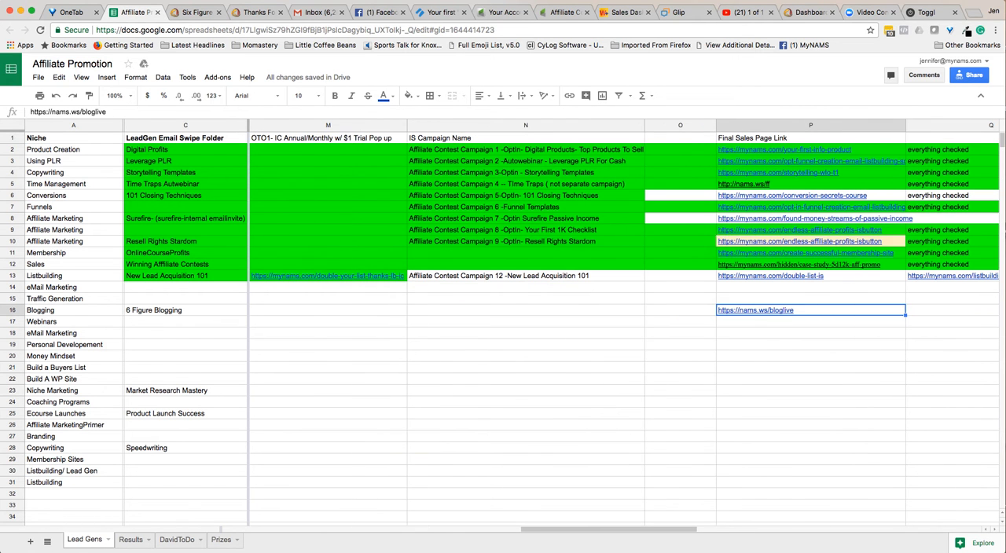
pyautogui.hotkey('ctrl', 'c')
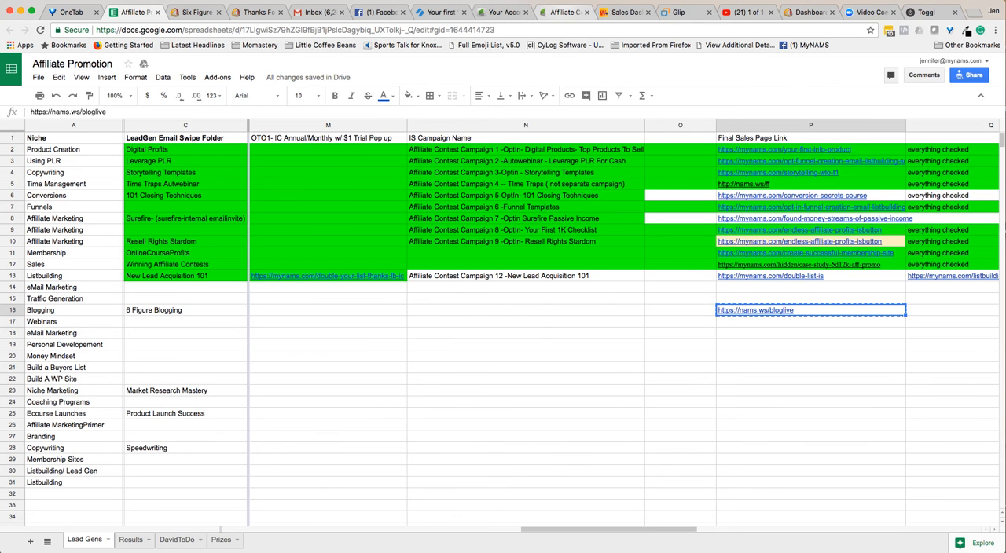
pyautogui.click(565, 12)
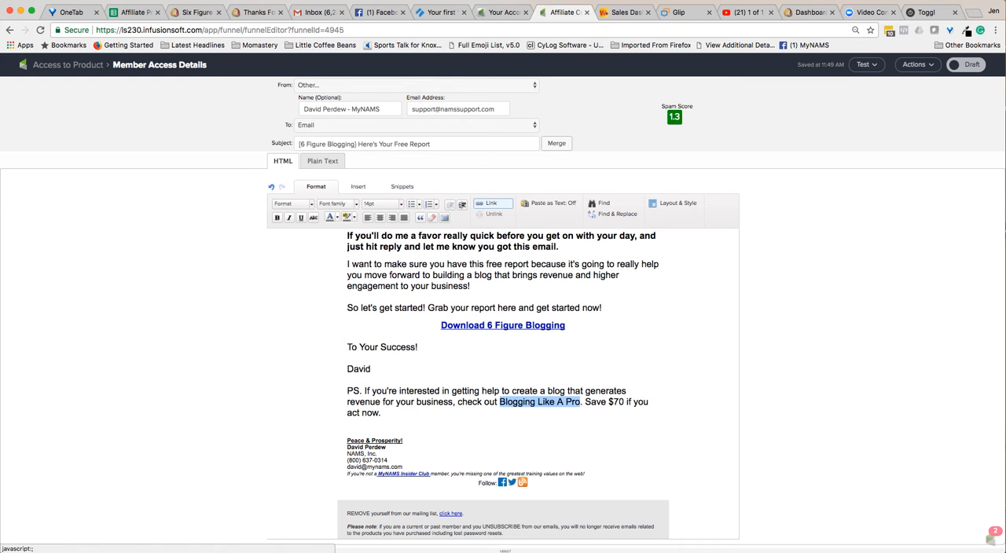
pyautogui.click(487, 203)
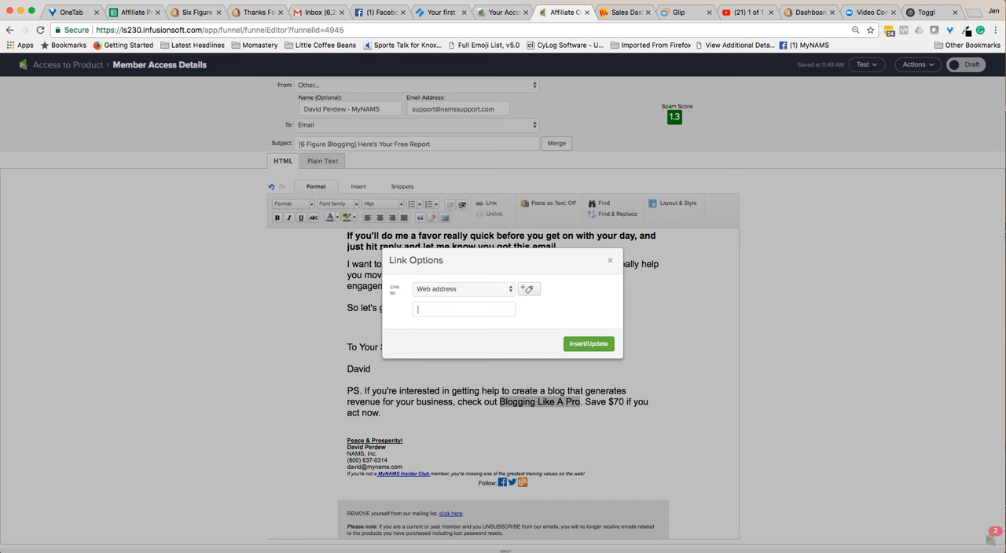
pyautogui.press('super+v')
pyautogui.press('Down')
pyautogui.press('Return')
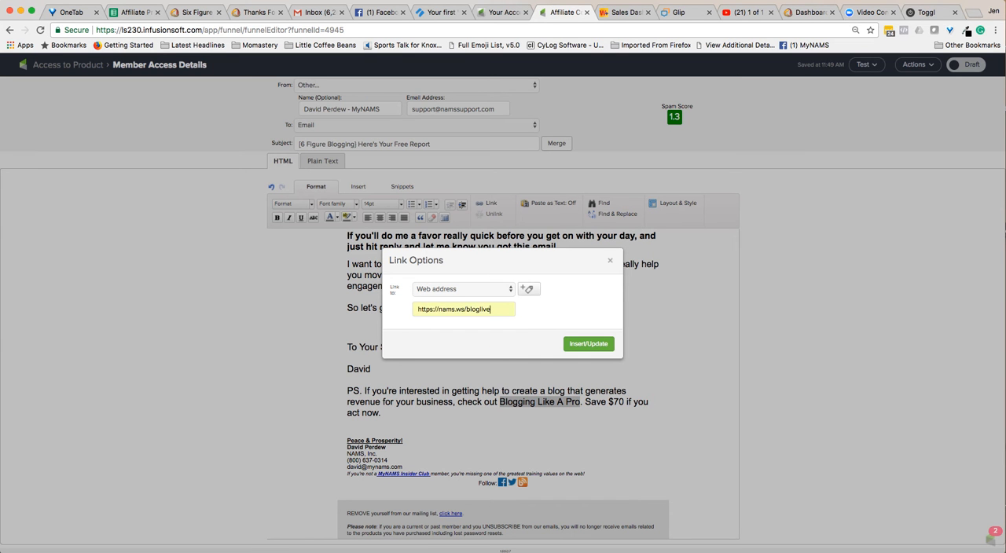
pyautogui.press('Return')
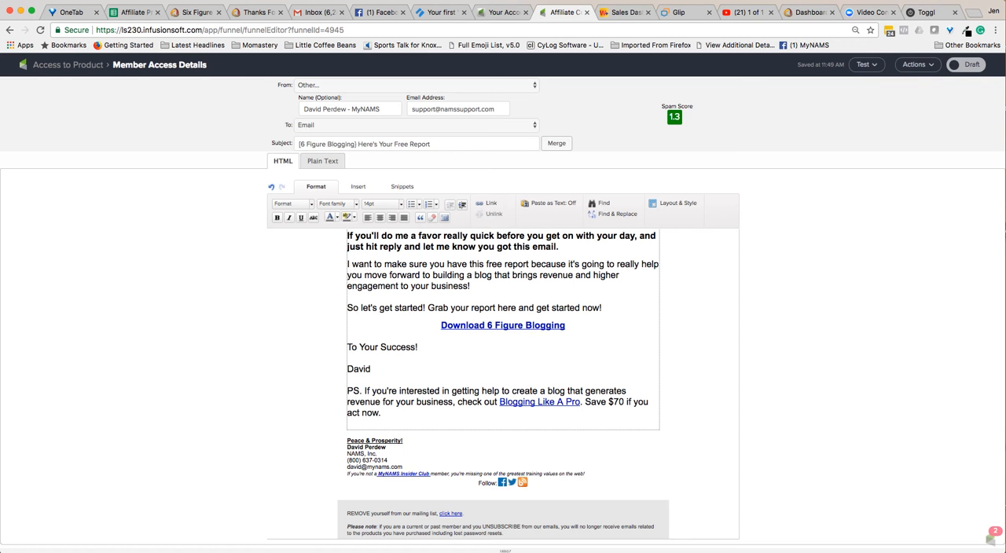
# Make the linked "Blogging Like A Pro" text bold and mark the Member Access Details email as Ready, returning to its sequence.
pyautogui.moveTo(581, 402); pyautogui.dragTo(500, 403)
pyautogui.rightClick(276, 218)
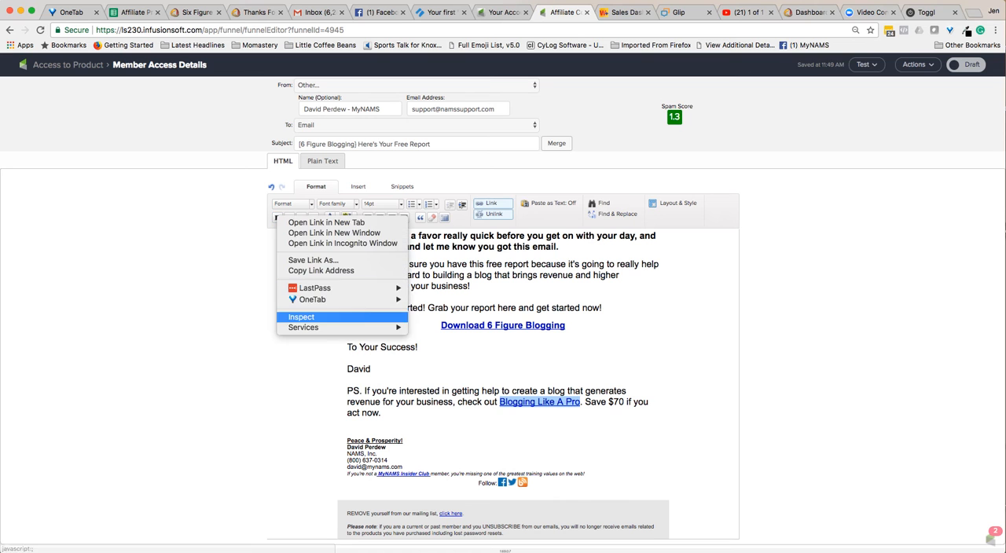
pyautogui.click(276, 217)
pyautogui.click(276, 217)
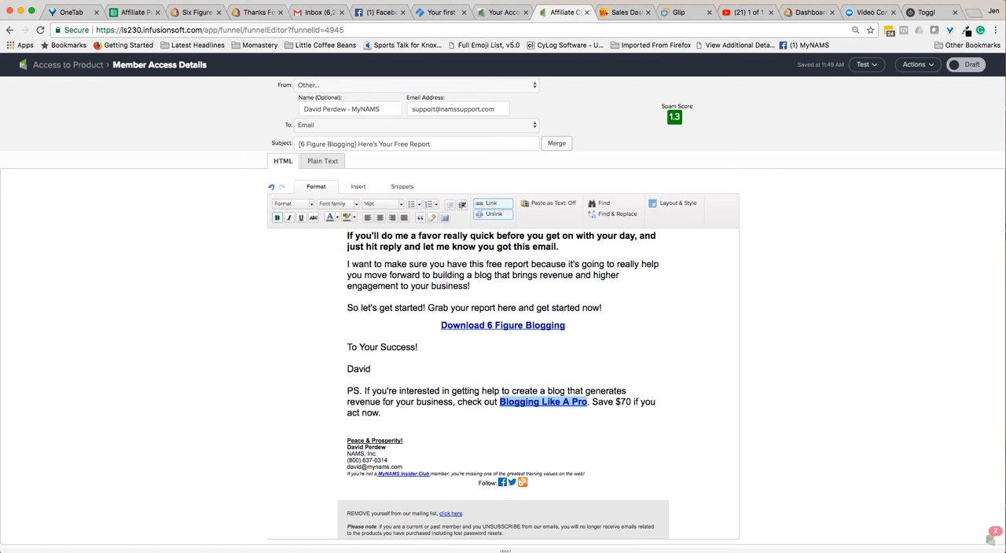
pyautogui.click(966, 65)
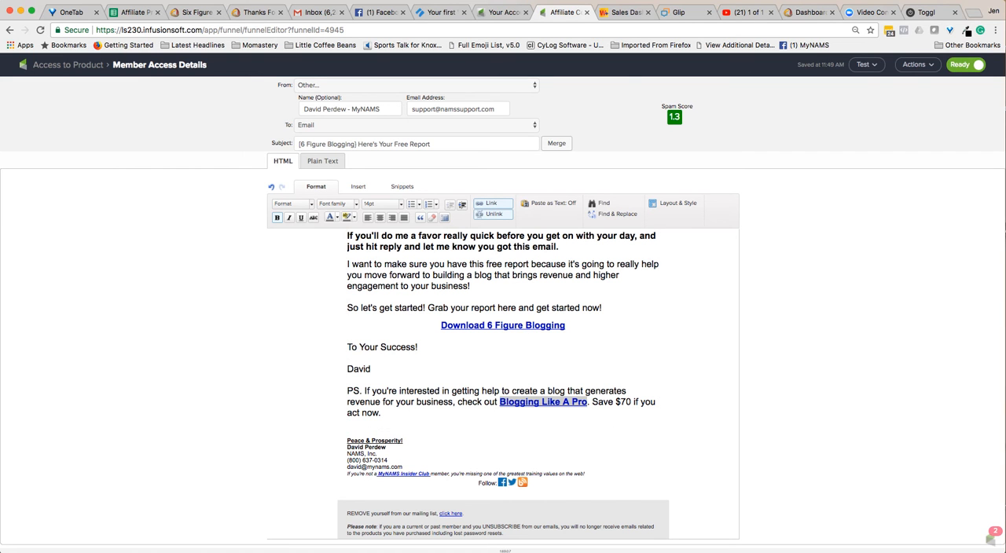
pyautogui.click(68, 66)
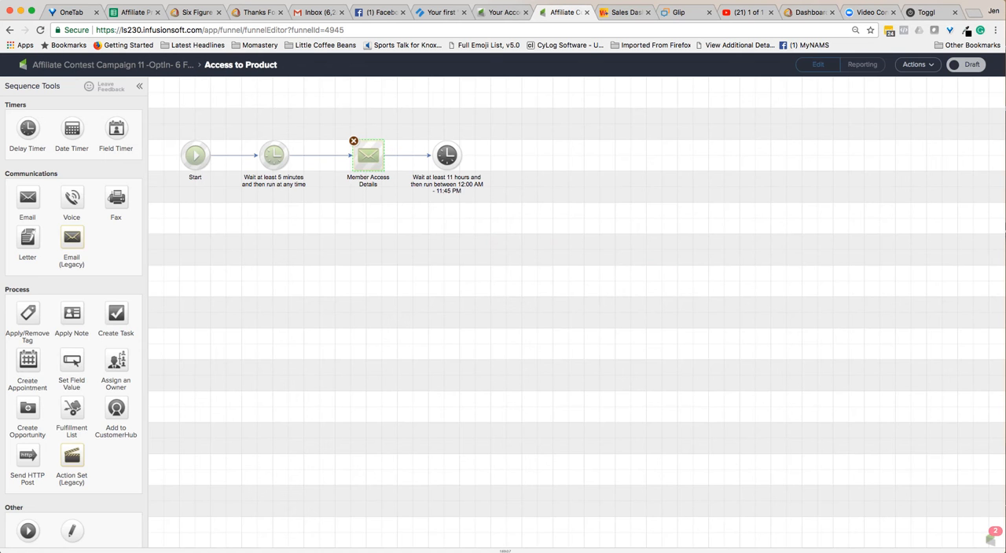
# Set the 11-hour delay timer to run at Any Time and mark the Access to Product sequence as Ready.
pyautogui.doubleClick(447, 156)
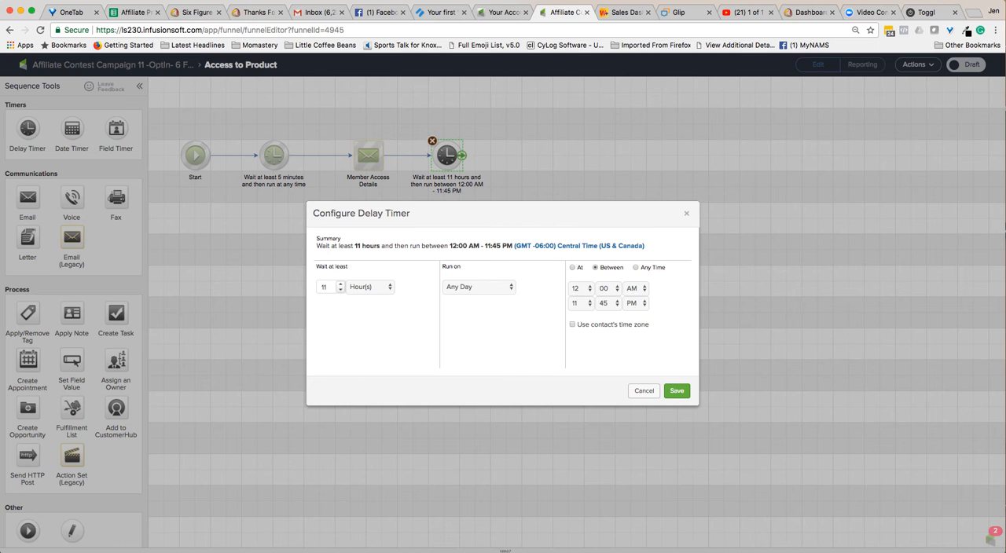
pyautogui.click(636, 268)
pyautogui.click(677, 391)
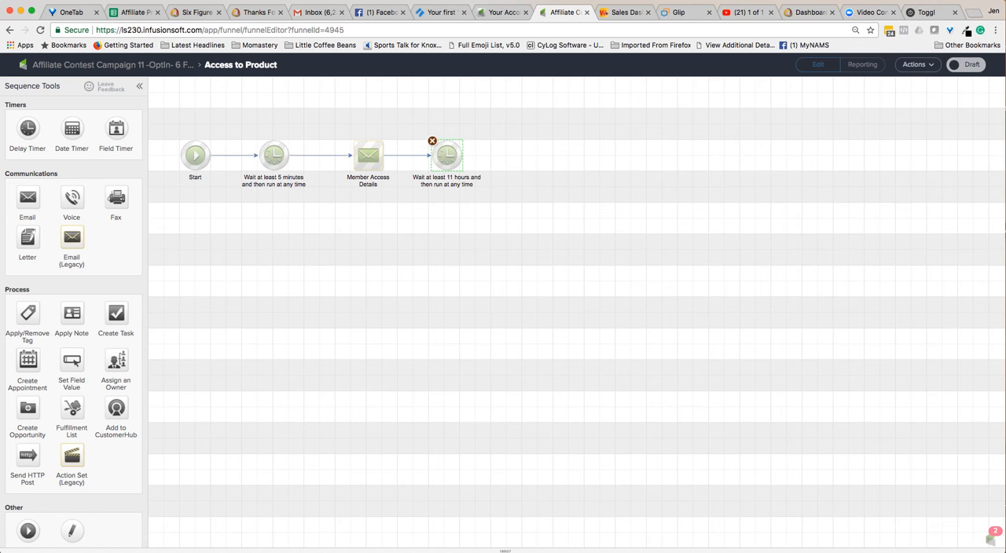
pyautogui.click(966, 65)
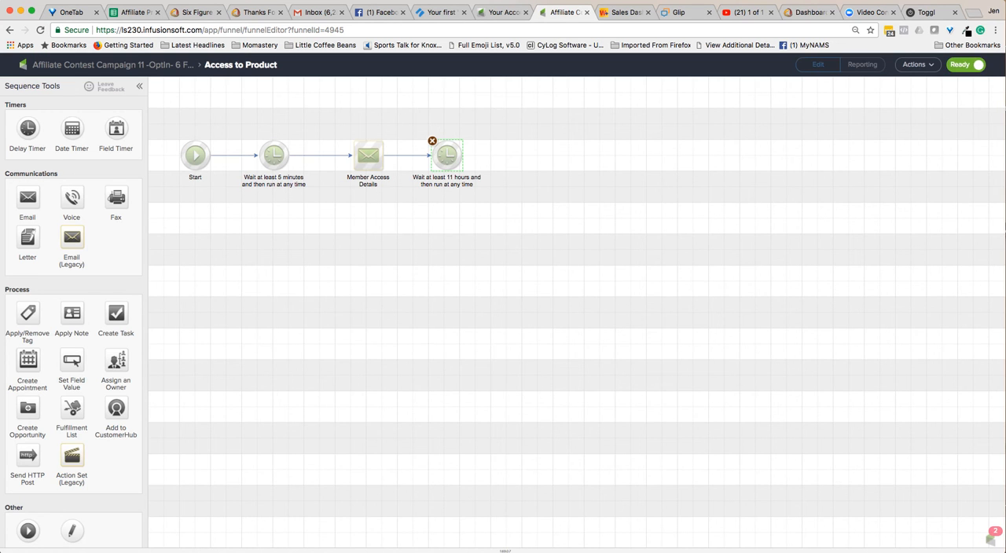
pyautogui.click(112, 66)
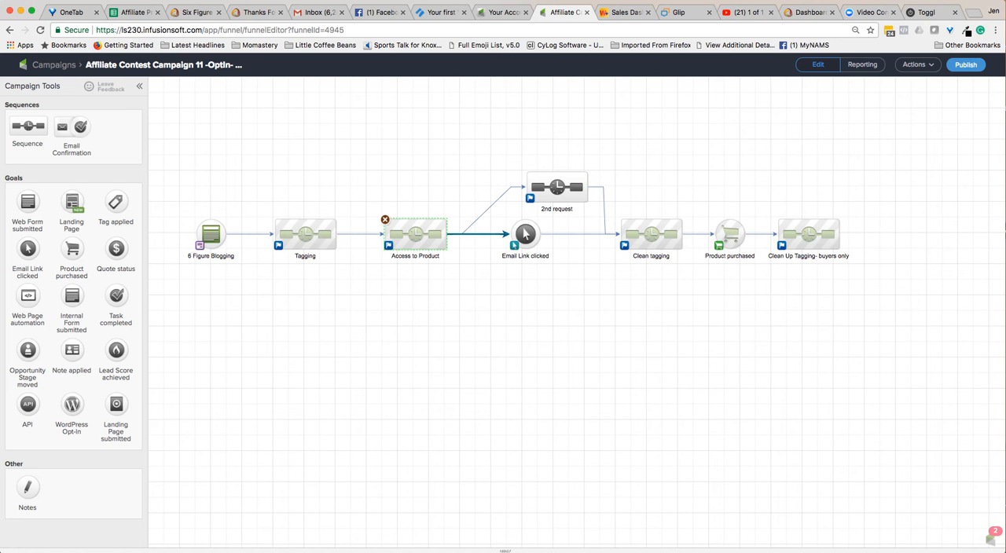
# In the Email Link clicked goal, select the "6 Figure Blogging" and "Download 6 Figure Blogging" links as triggers.
pyautogui.doubleClick(525, 234)
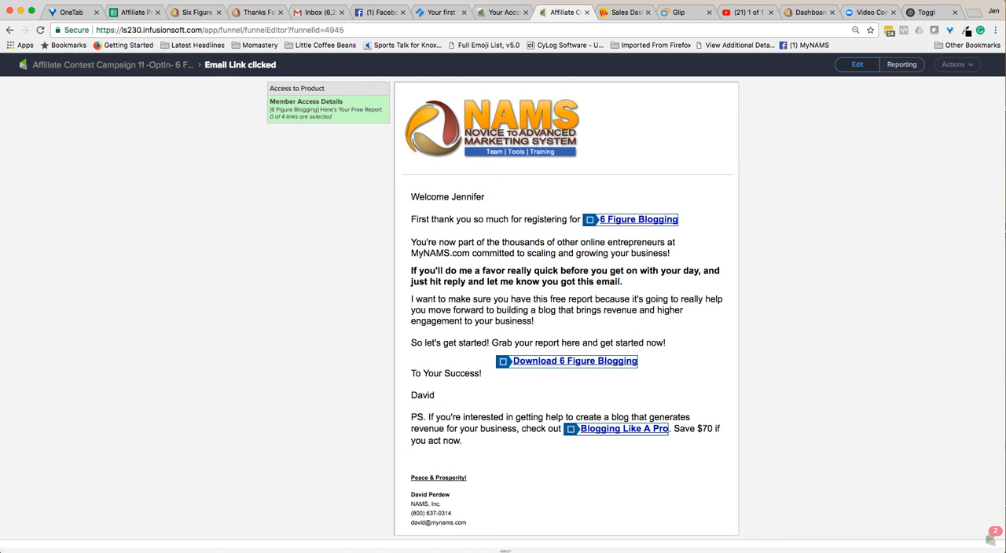
pyautogui.click(590, 220)
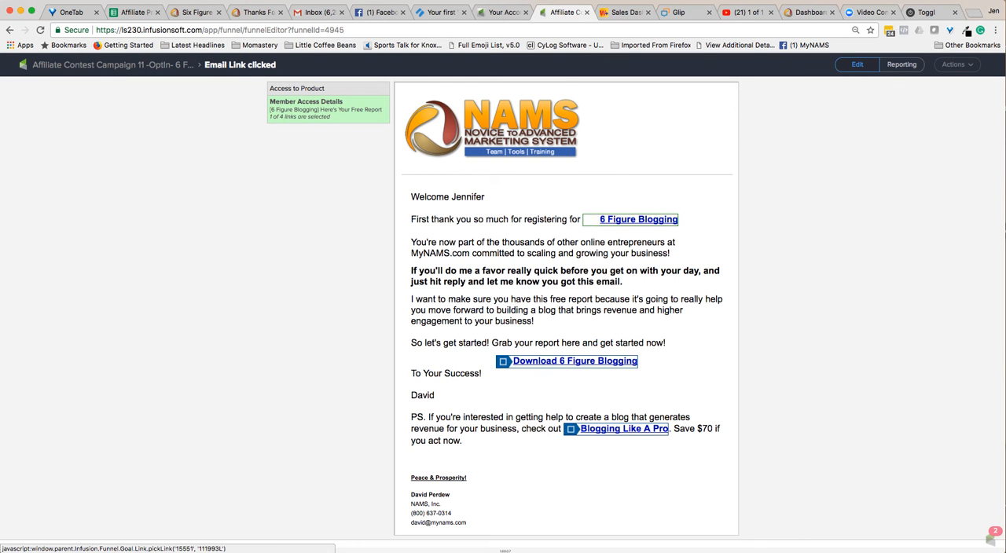
pyautogui.click(504, 361)
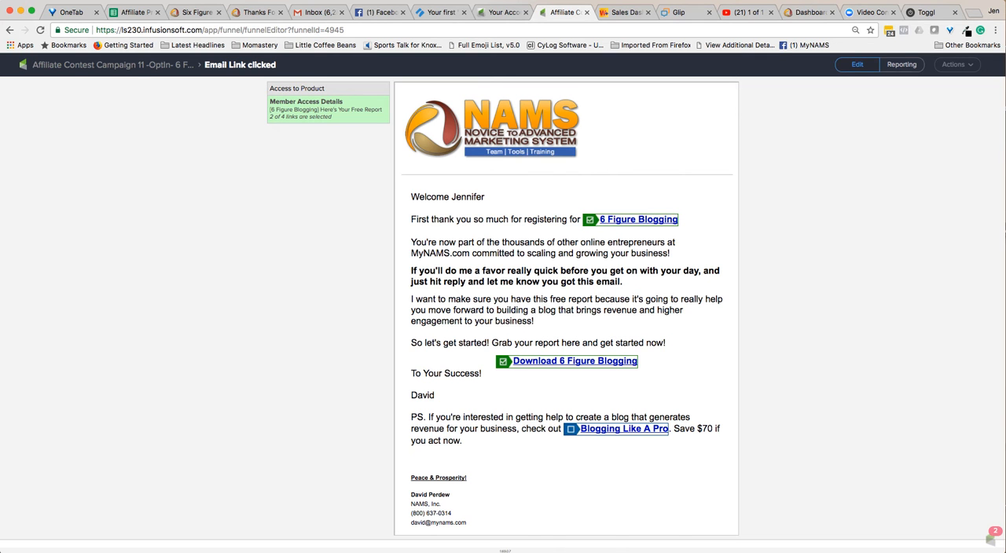
pyautogui.click(112, 65)
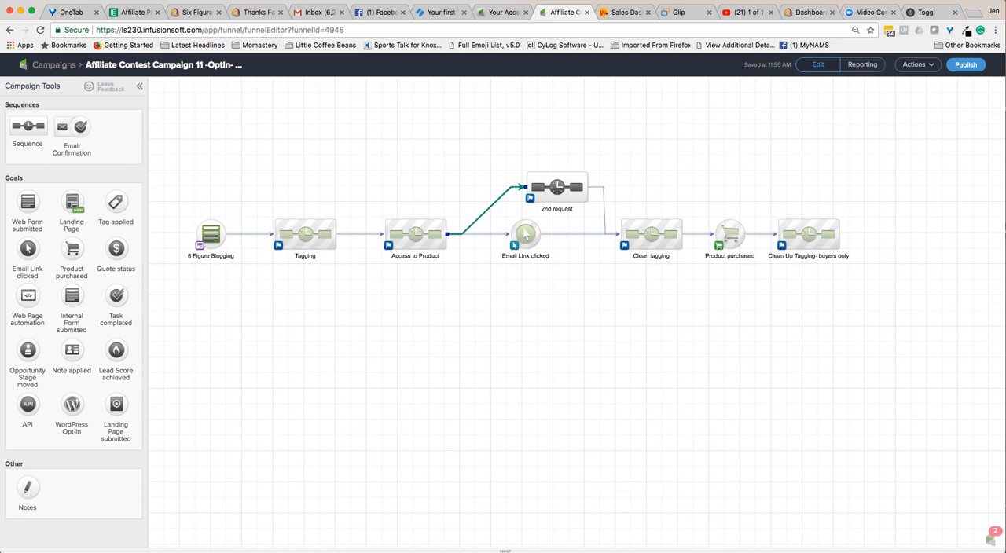
# Delete both connections of the 2nd request sequence and move it up, away from the main campaign flow.
pyautogui.press('Delete')
pyautogui.click(604, 206)
pyautogui.press('Delete')
pyautogui.moveTo(557, 187); pyautogui.dragTo(542, 93)
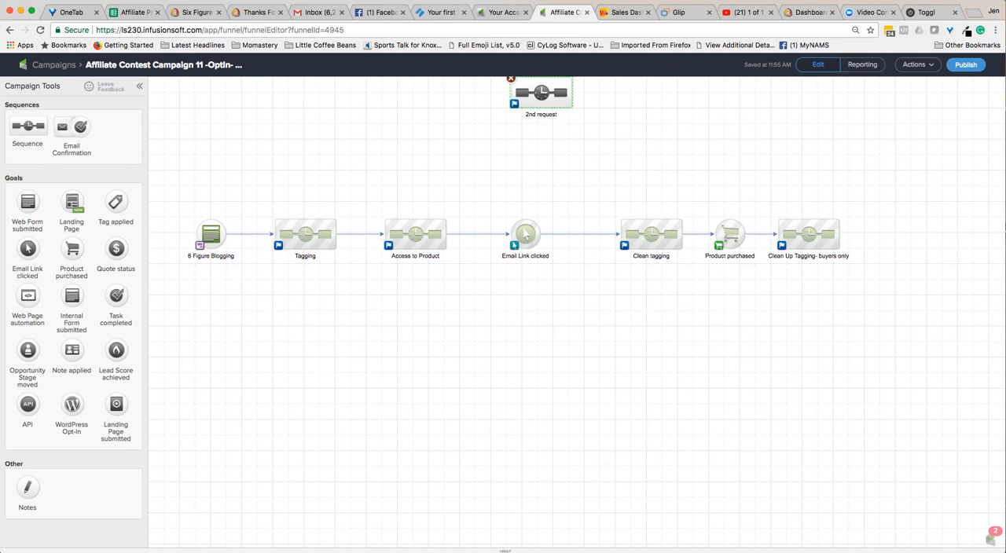
# Duplicate the Access to Product sequence and place the copy just above the Email Link clicked goal.
pyautogui.rightClick(405, 232)
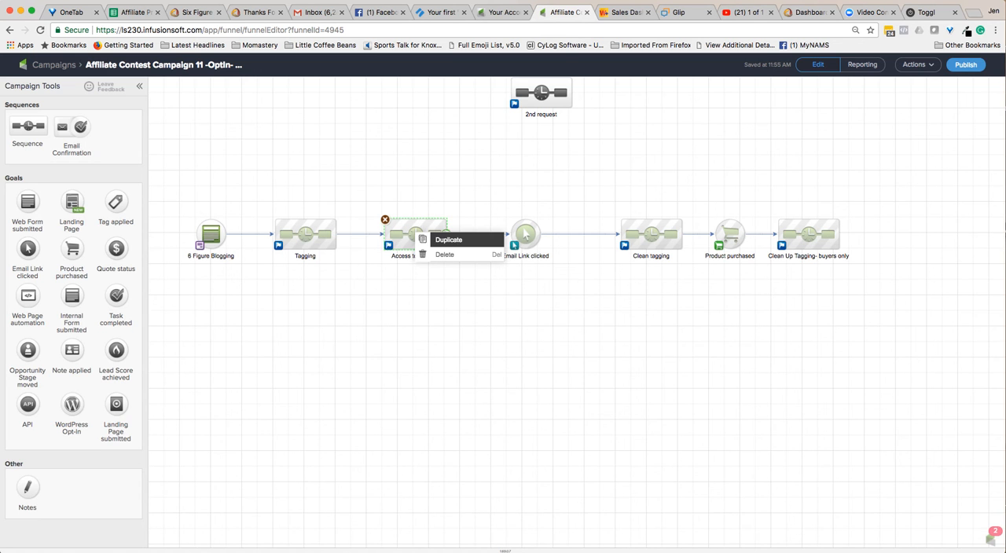
pyautogui.click(432, 239)
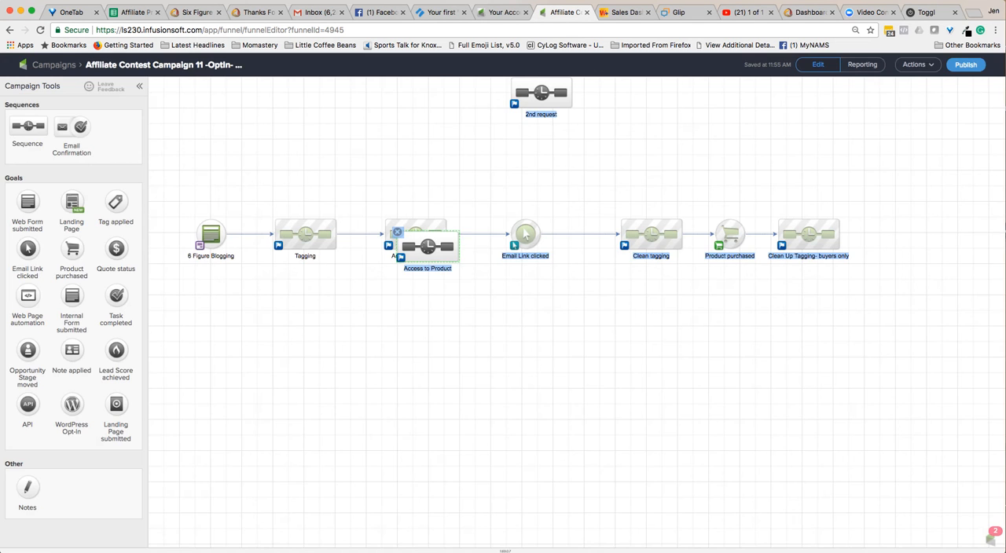
pyautogui.moveTo(428, 247); pyautogui.dragTo(526, 170)
# Copy the "Don't Miss Your Report" part of the subject from the 2nd request sequence's Member Access Details email.
pyautogui.doubleClick(565, 90)
pyautogui.doubleClick(289, 156)
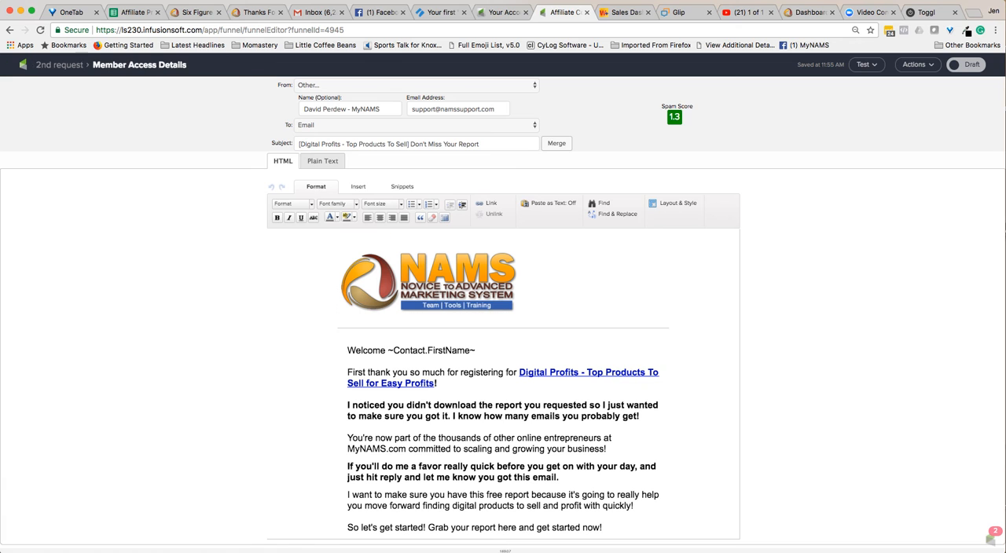
pyautogui.moveTo(482, 144); pyautogui.dragTo(410, 144)
pyautogui.press('super+c')
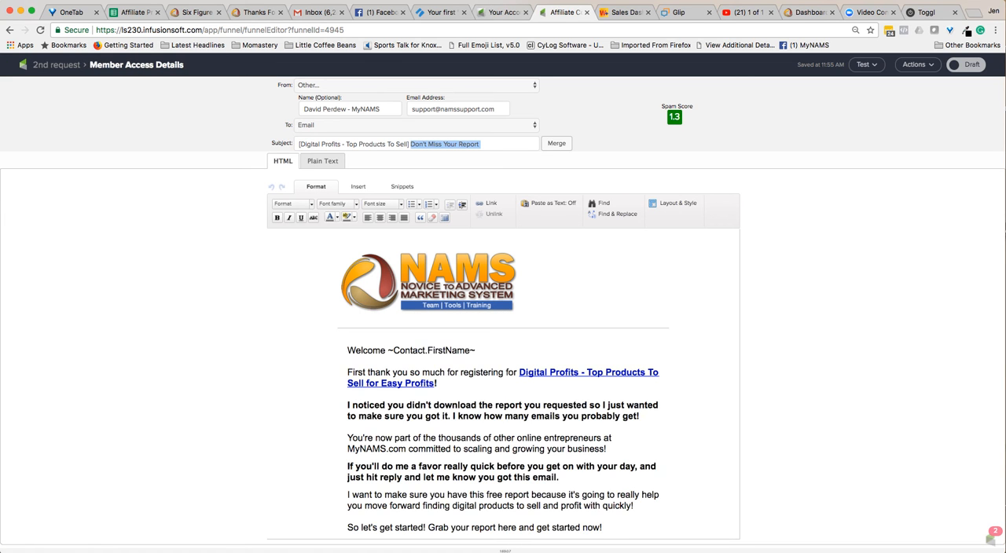
pyautogui.click(56, 65)
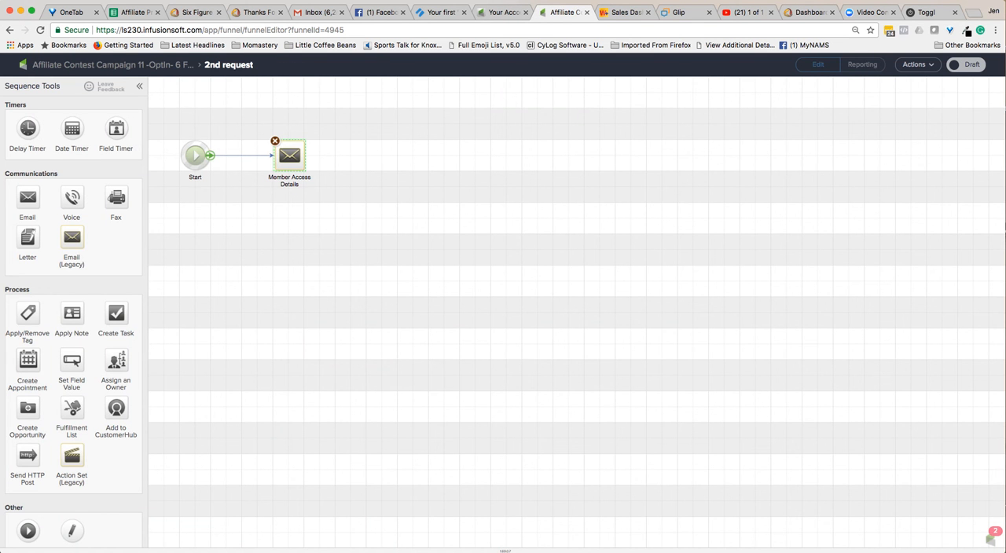
pyautogui.click(117, 65)
# In the duplicated Access to Product sequence, change the Member Access Details email's subject to "[6 Figure Blogging] Don't Miss Your Report".
pyautogui.rightClick(515, 177)
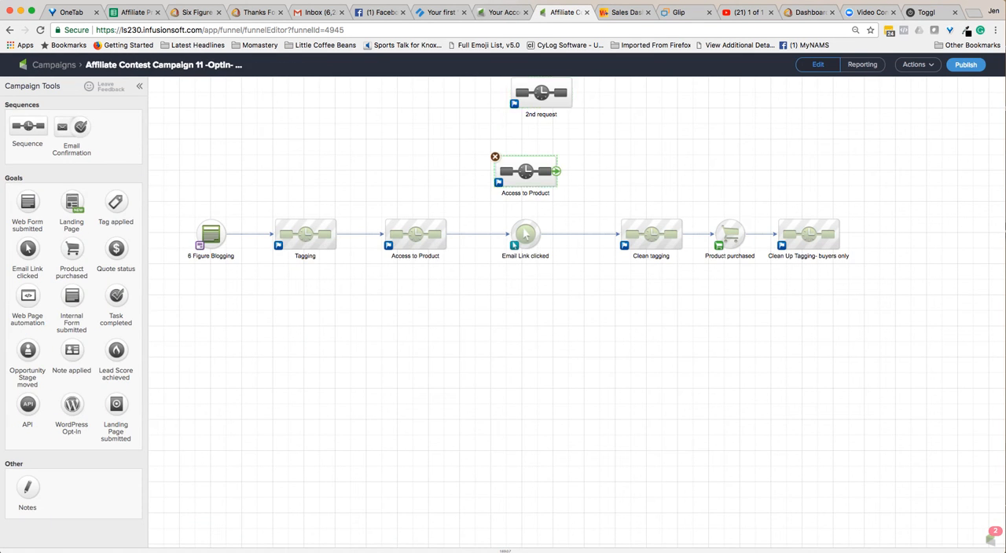
pyautogui.click(532, 169)
pyautogui.doubleClick(532, 169)
pyautogui.doubleClick(368, 155)
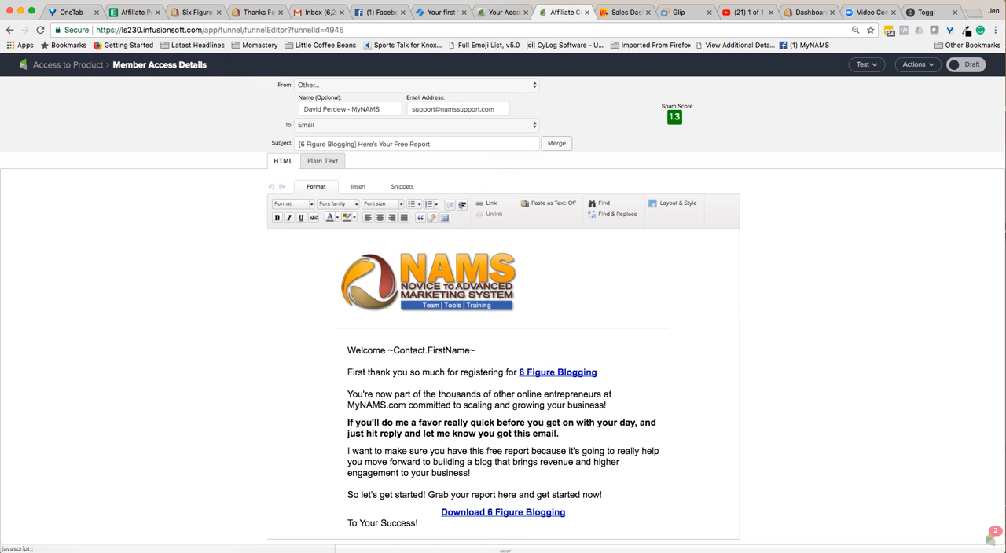
pyautogui.moveTo(431, 144); pyautogui.dragTo(358, 144)
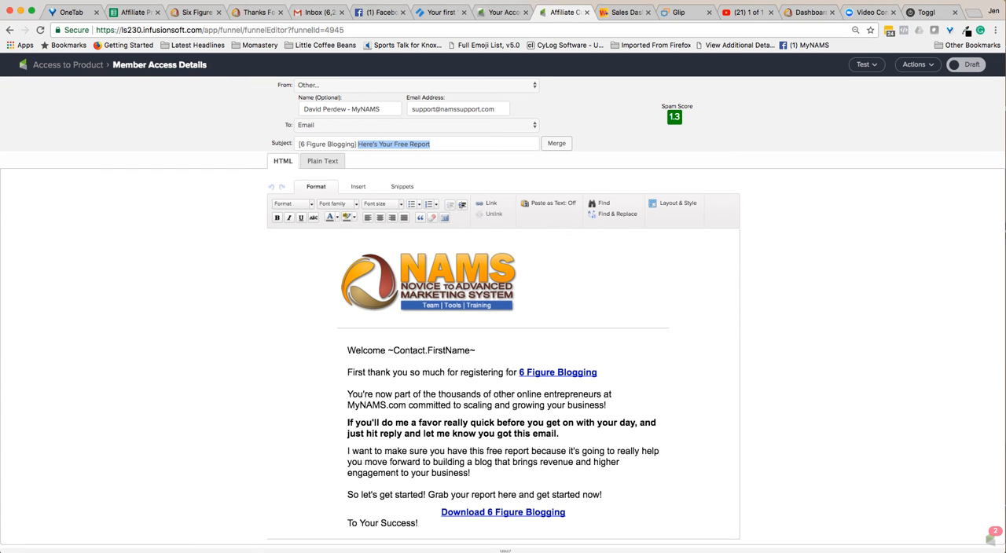
pyautogui.press('super+v')
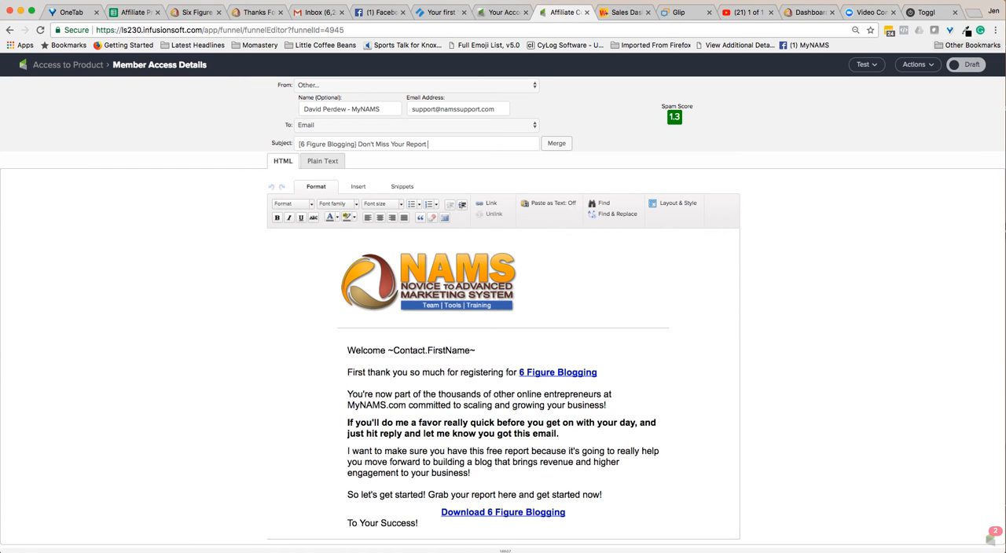
pyautogui.click(67, 65)
pyautogui.click(73, 66)
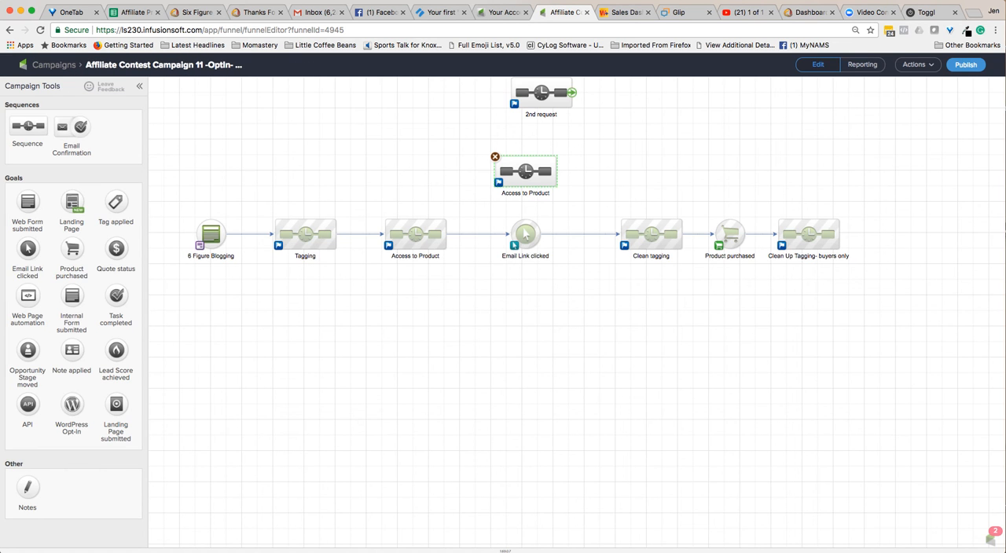
# Copy the bold paragraph beginning "I noticed you didn't download the report you requested" from the 2nd request sequence's email.
pyautogui.doubleClick(542, 93)
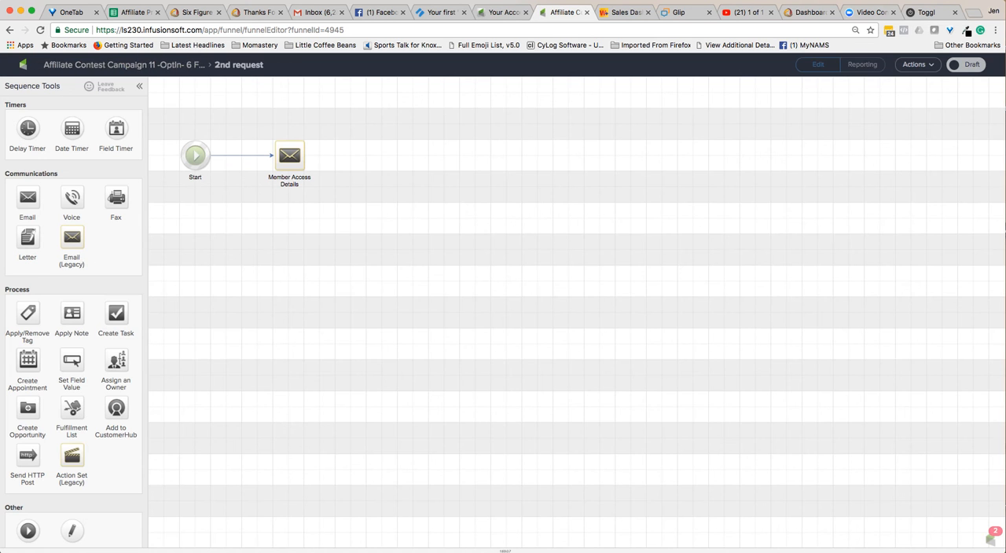
pyautogui.click(289, 156)
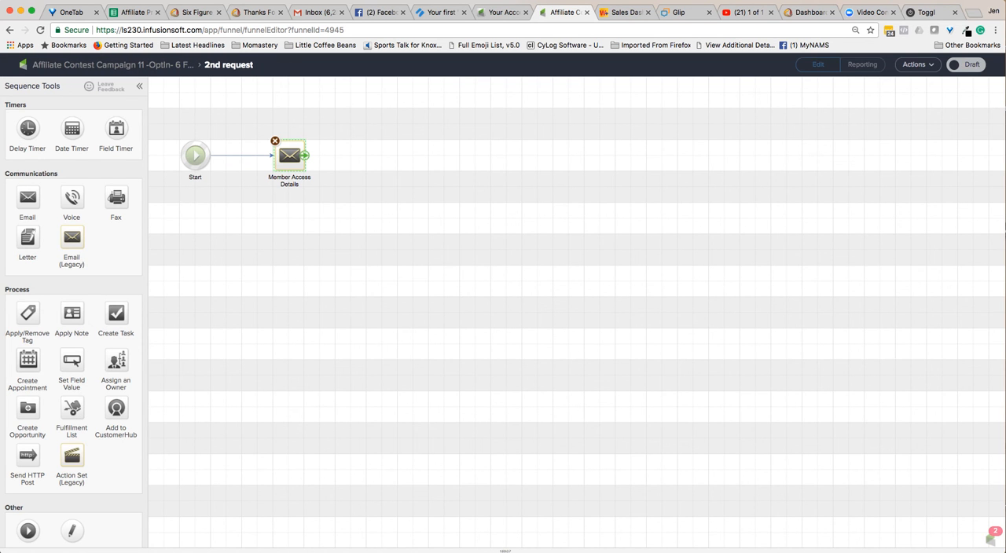
pyautogui.doubleClick(290, 156)
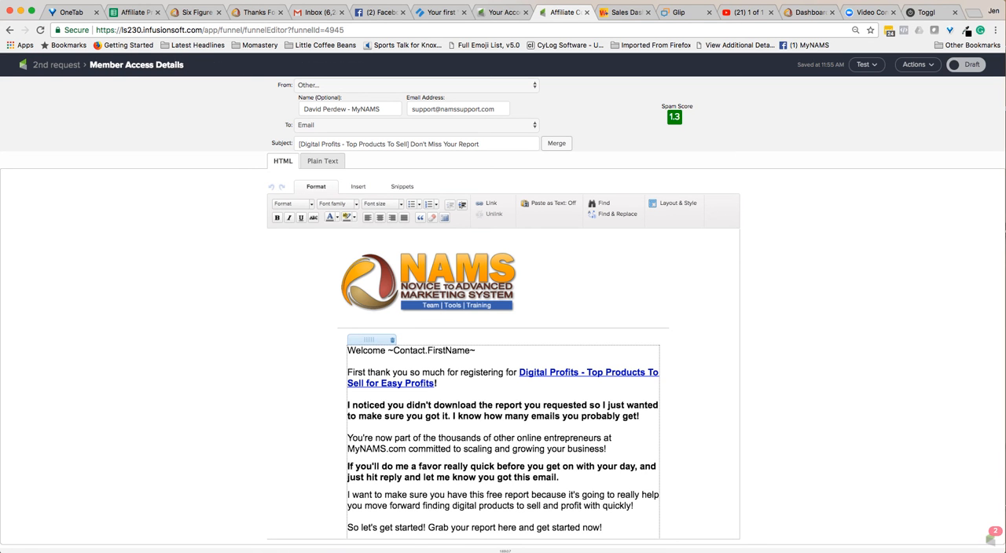
pyautogui.scroll(-5, 503, 385)
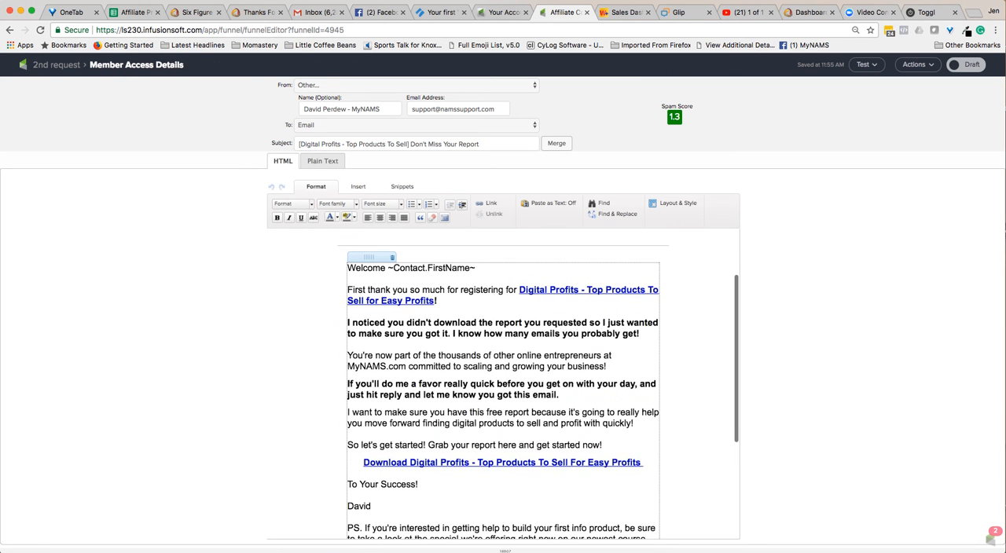
pyautogui.scroll(-1, 503, 385)
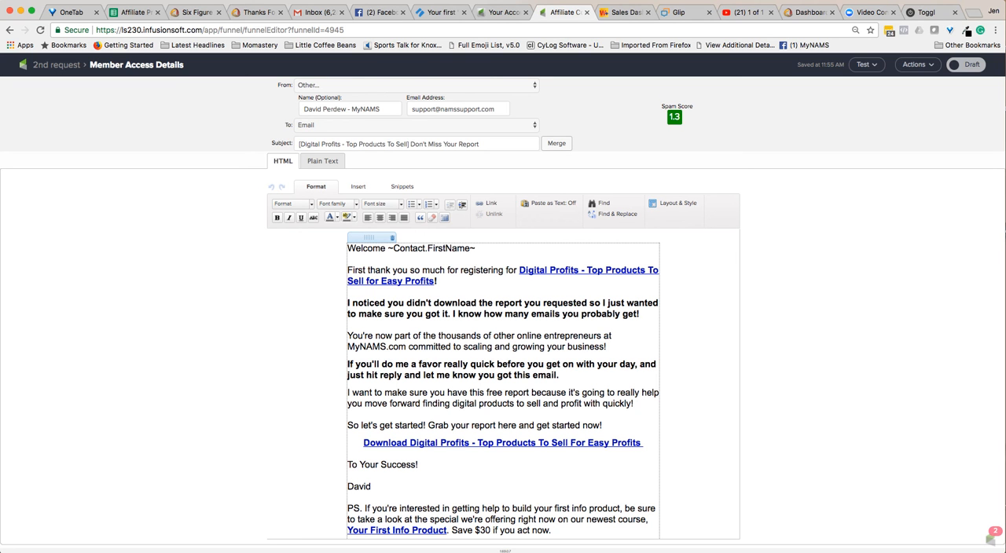
pyautogui.moveTo(643, 313); pyautogui.dragTo(347, 303)
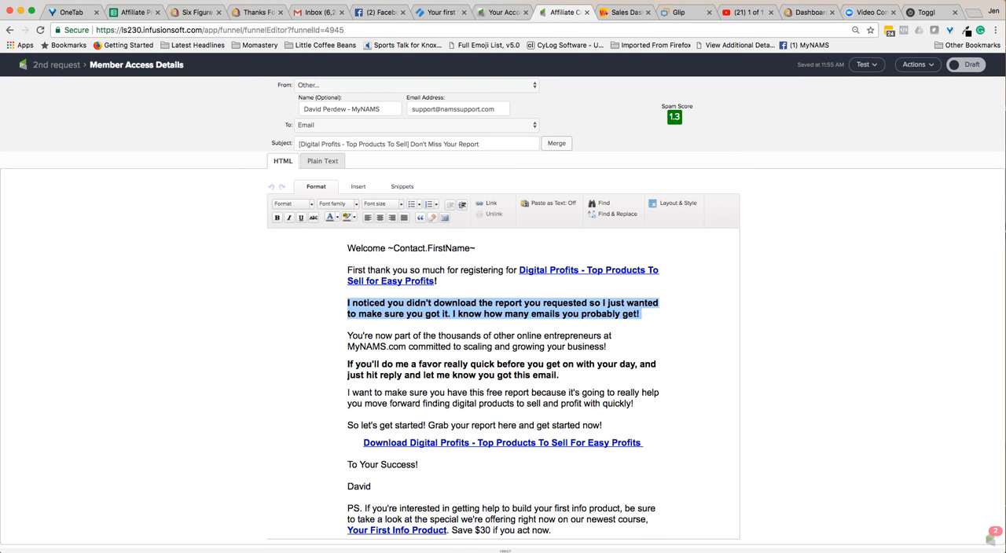
pyautogui.press('super+c')
pyautogui.click(57, 65)
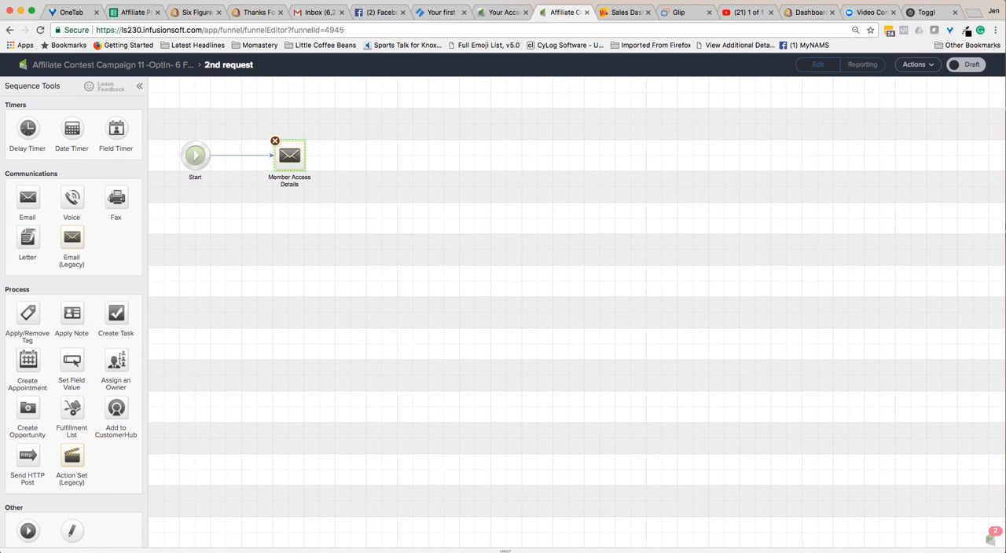
pyautogui.click(72, 65)
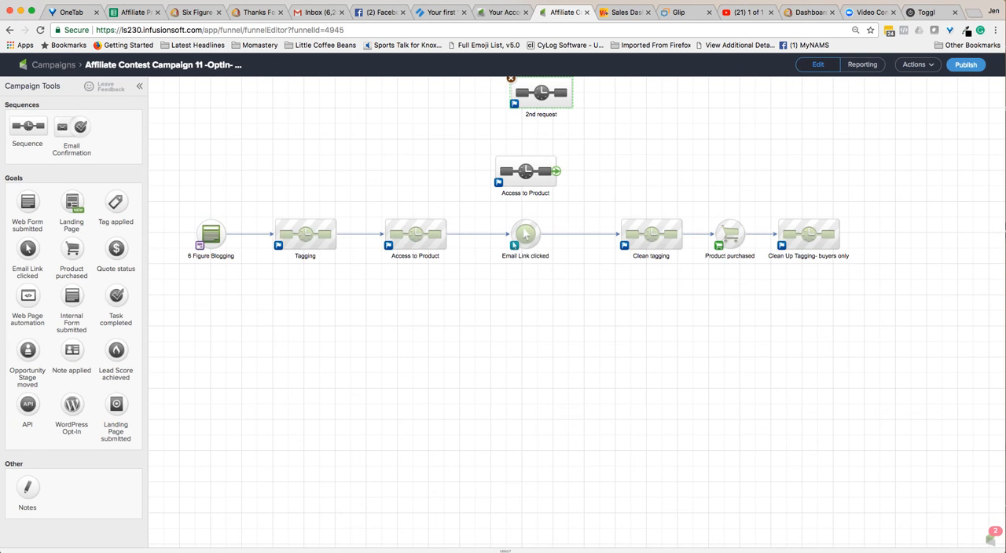
# In the duplicated Access to Product sequence's Member Access Details email, paste the copied "I noticed you didn't download the report" paragraph below the registration thank-you line.
pyautogui.doubleClick(526, 170)
pyautogui.doubleClick(368, 155)
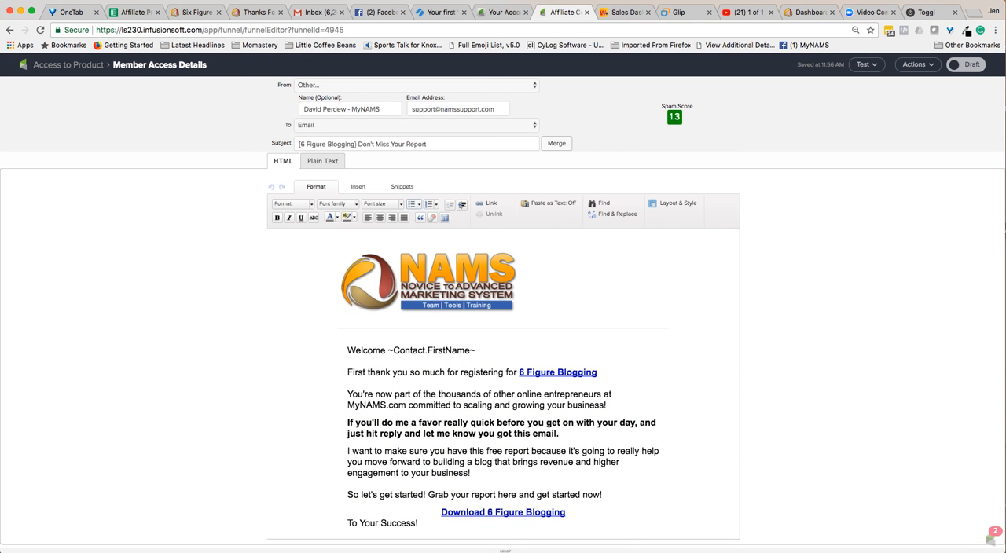
pyautogui.click(598, 373)
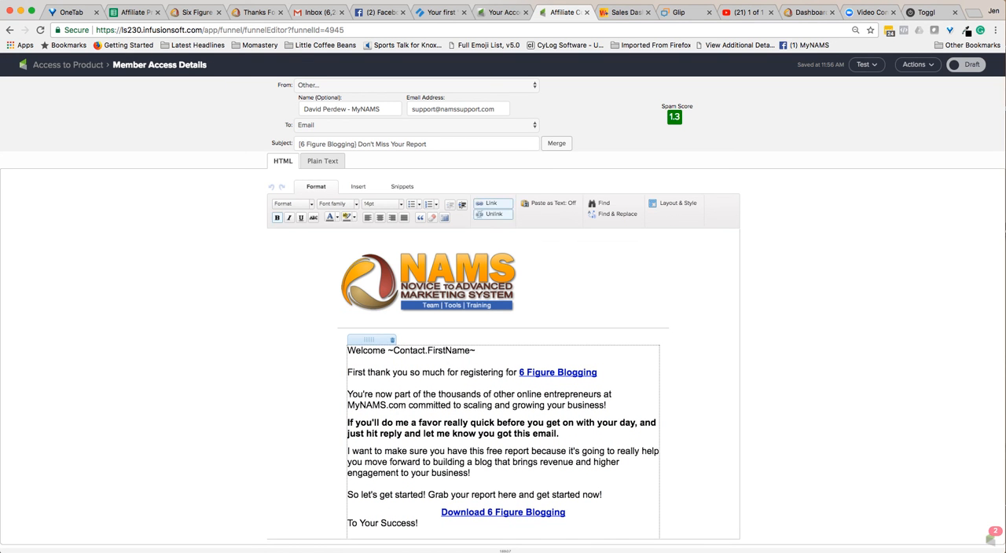
pyautogui.press('Return')
pyautogui.press('Return')
pyautogui.press('super+v')
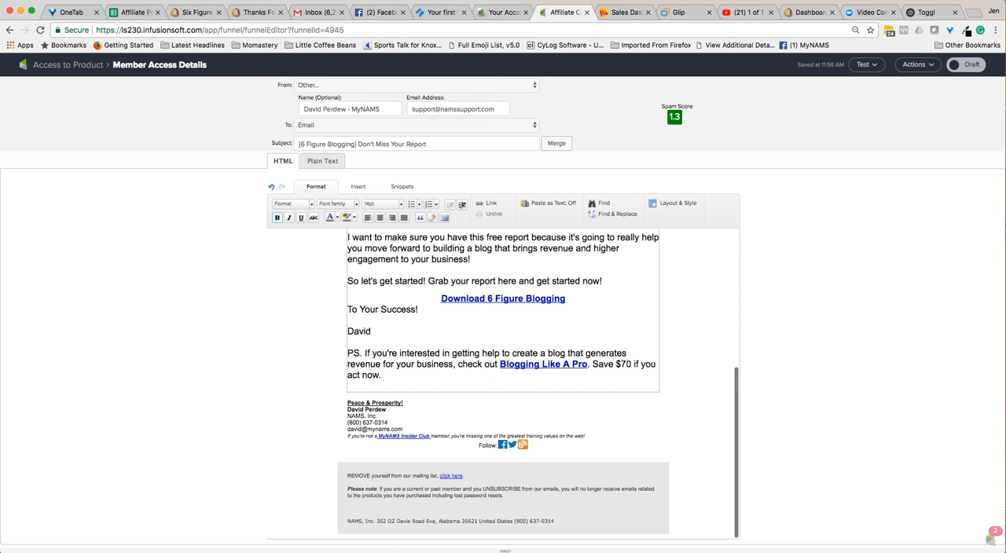
pyautogui.scroll(4, 503, 385)
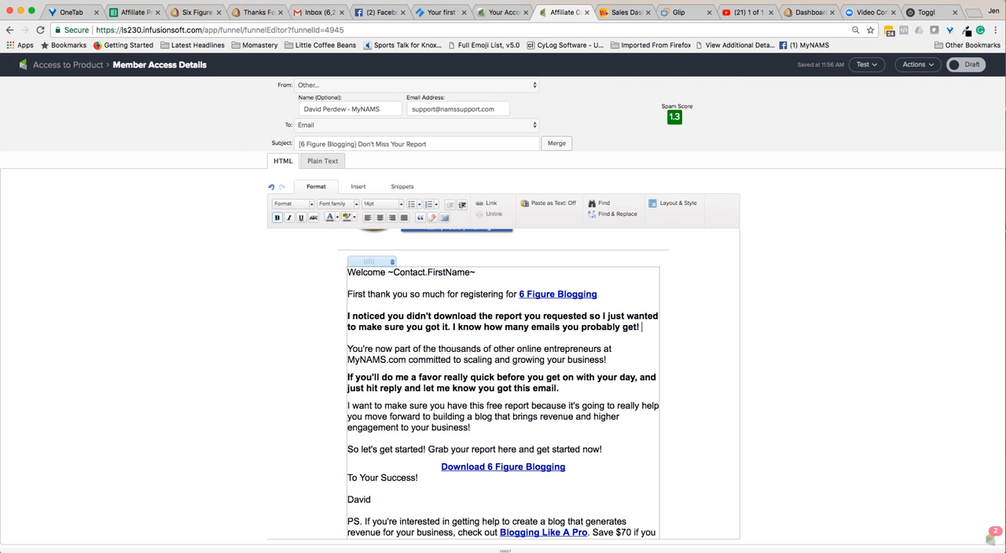
# Add a blank line above and below the "Download 6 Figure Blogging" link and mark the email as Ready.
pyautogui.click(349, 459)
pyautogui.click(565, 467)
pyautogui.press('Return')
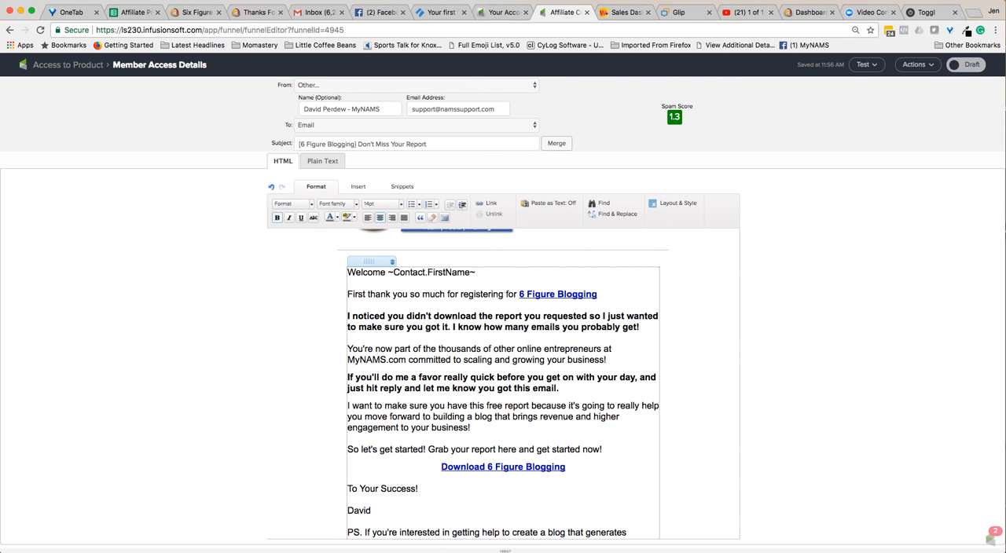
pyautogui.click(604, 449)
pyautogui.press('Return')
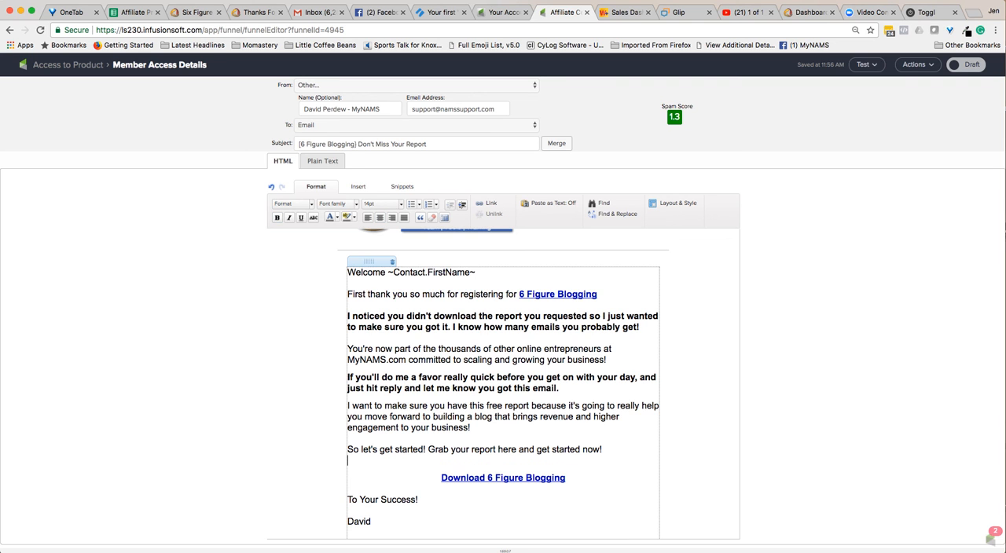
pyautogui.click(966, 65)
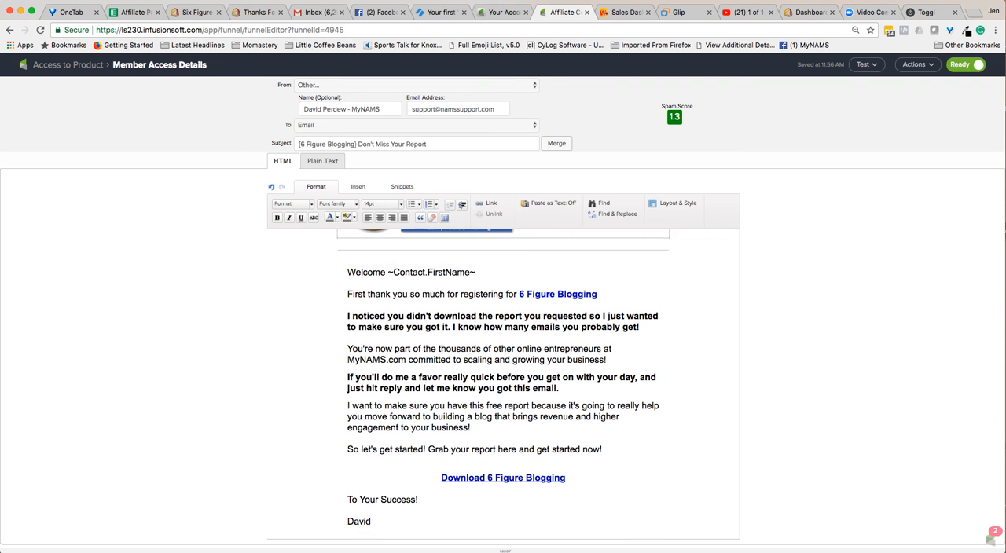
pyautogui.click(68, 65)
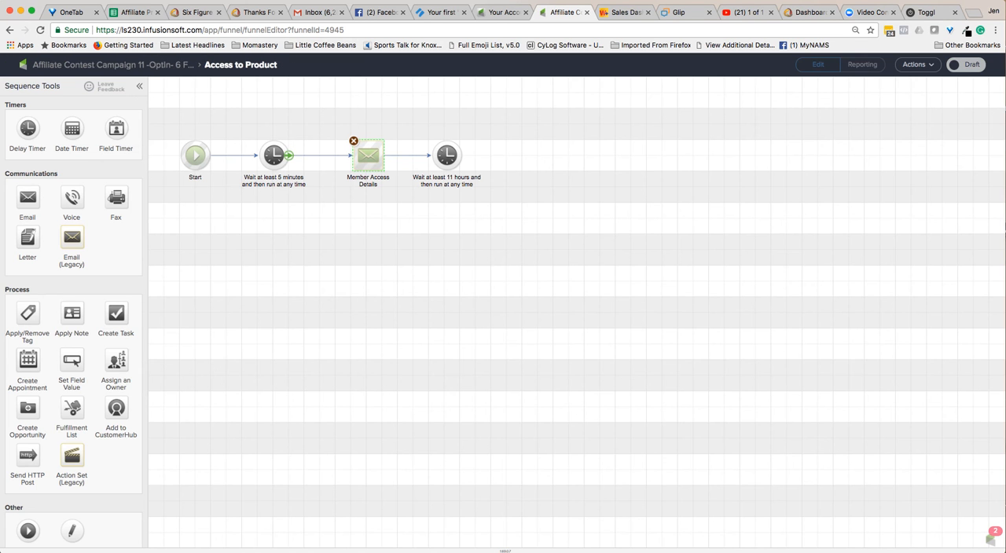
# Delete the 5-minute and 11-hour delay timers from the duplicated Access to Product sequence.
pyautogui.click(259, 140)
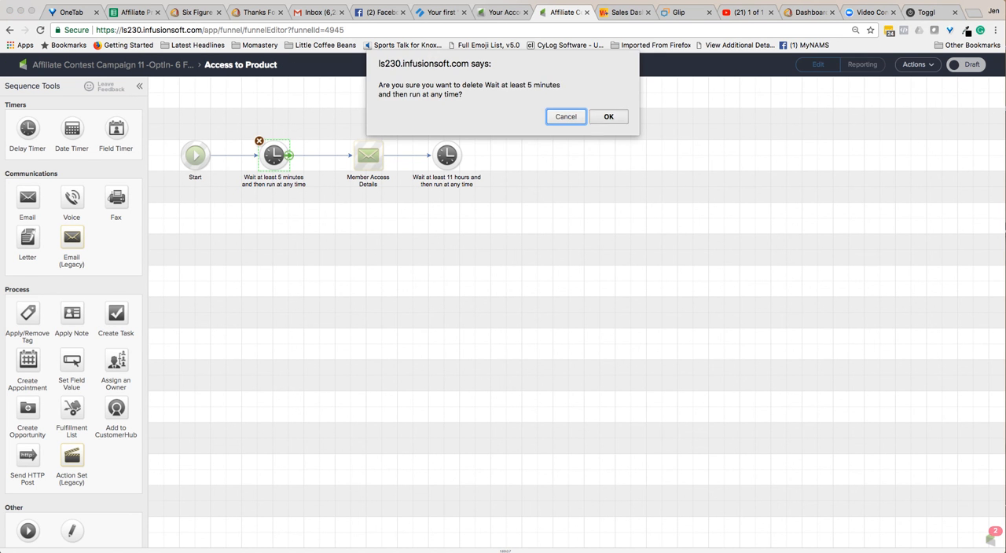
pyautogui.click(607, 117)
pyautogui.click(431, 141)
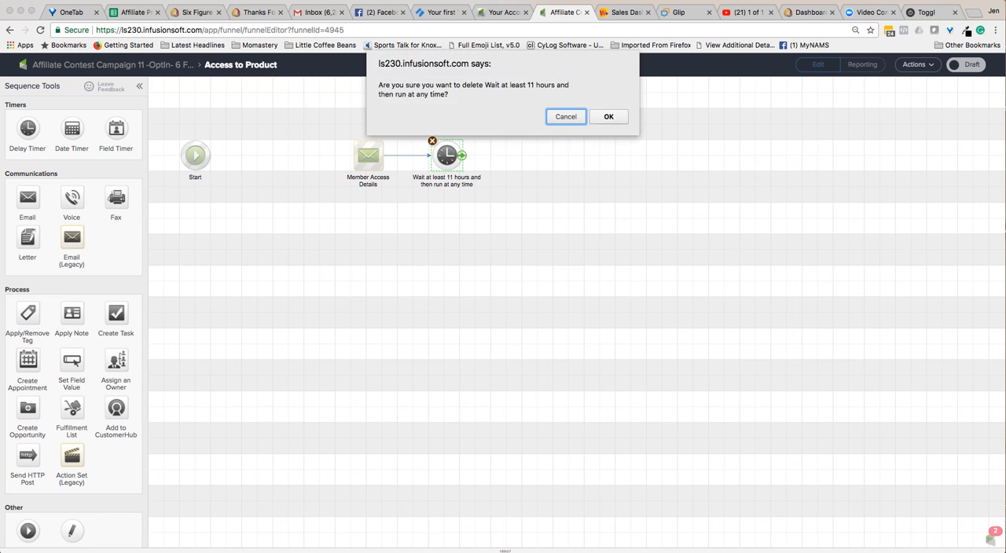
pyautogui.click(607, 116)
# Move the Member Access Details email closer to Start, connect Start directly to it, and mark the sequence as Ready.
pyautogui.moveTo(368, 156); pyautogui.dragTo(305, 156)
pyautogui.moveTo(211, 155); pyautogui.dragTo(305, 156)
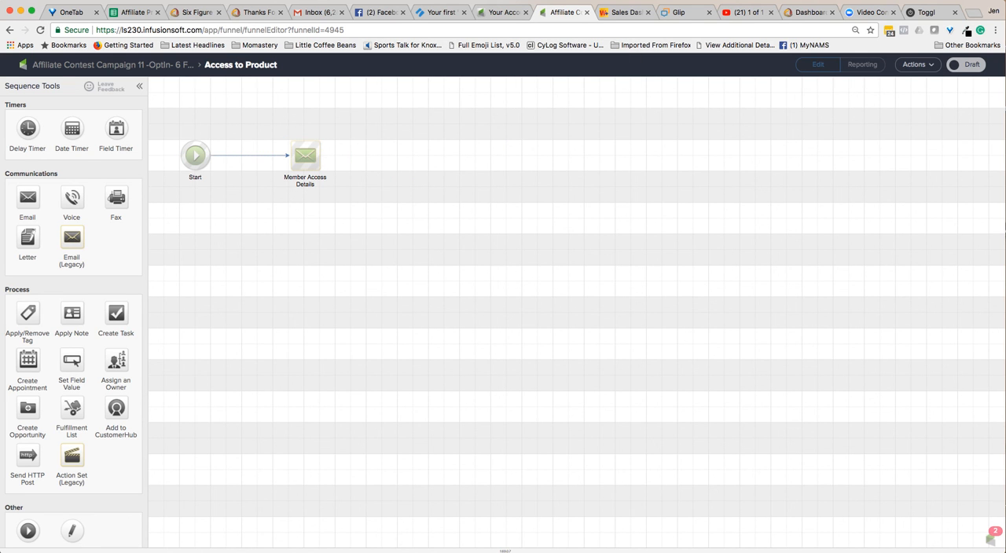
pyautogui.click(965, 64)
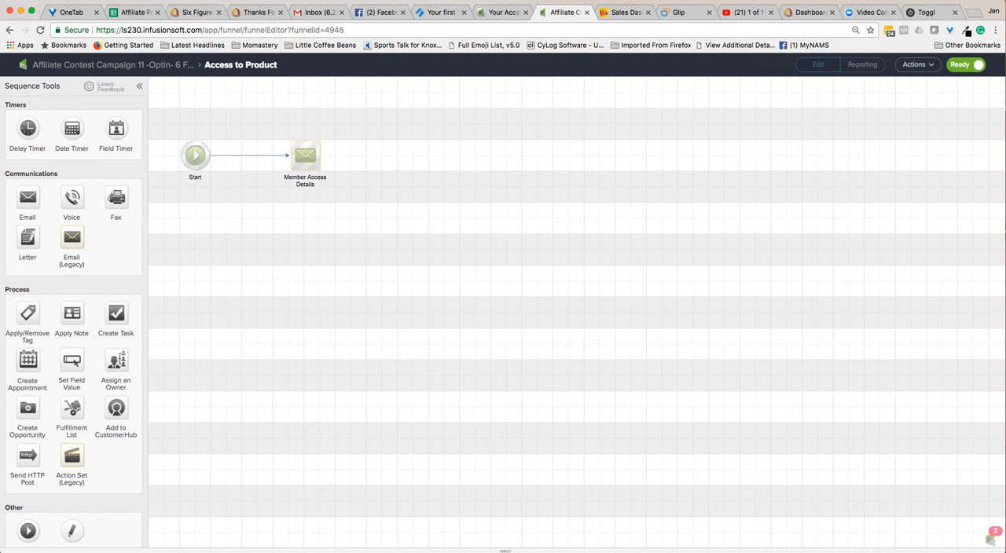
pyautogui.click(112, 65)
# Delete the old 2nd request sequence and its contents from the campaign.
pyautogui.click(542, 92)
pyautogui.click(510, 79)
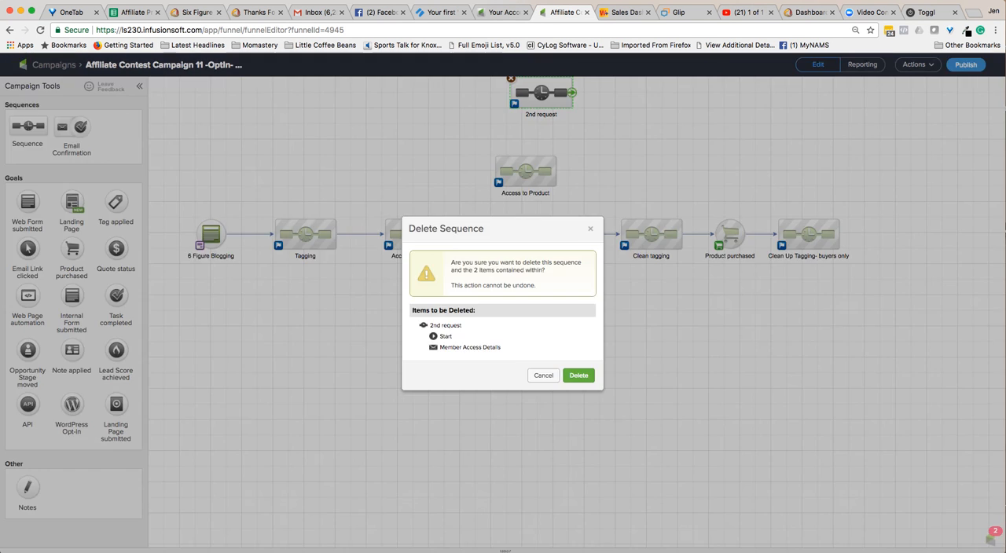
pyautogui.click(579, 375)
# Connect the original Access to Product sequence to its duplicate and the duplicate to Clean tagging, and open the campaign's publishing checklist.
pyautogui.moveTo(445, 234); pyautogui.dragTo(518, 177)
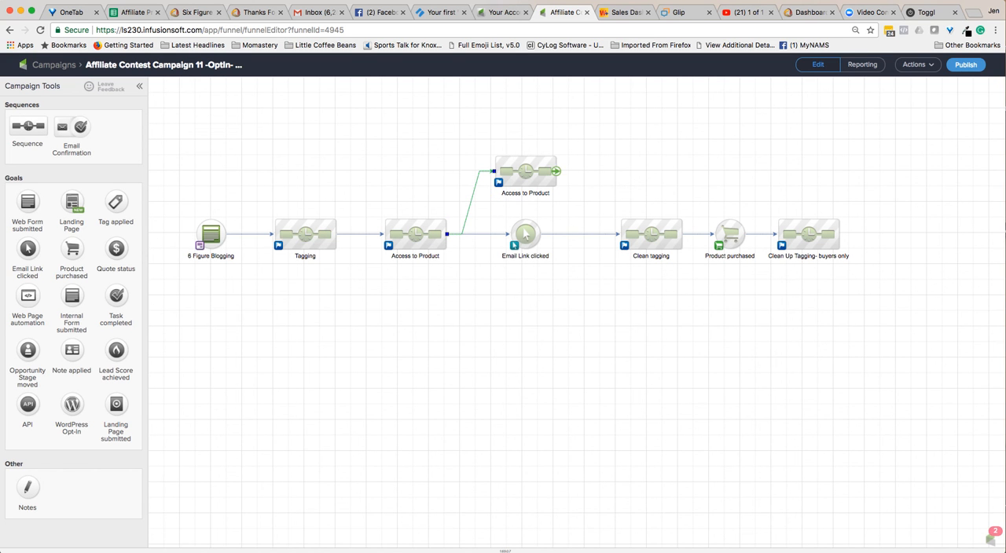
pyautogui.moveTo(621, 203); pyautogui.dragTo(633, 229)
pyautogui.click(966, 65)
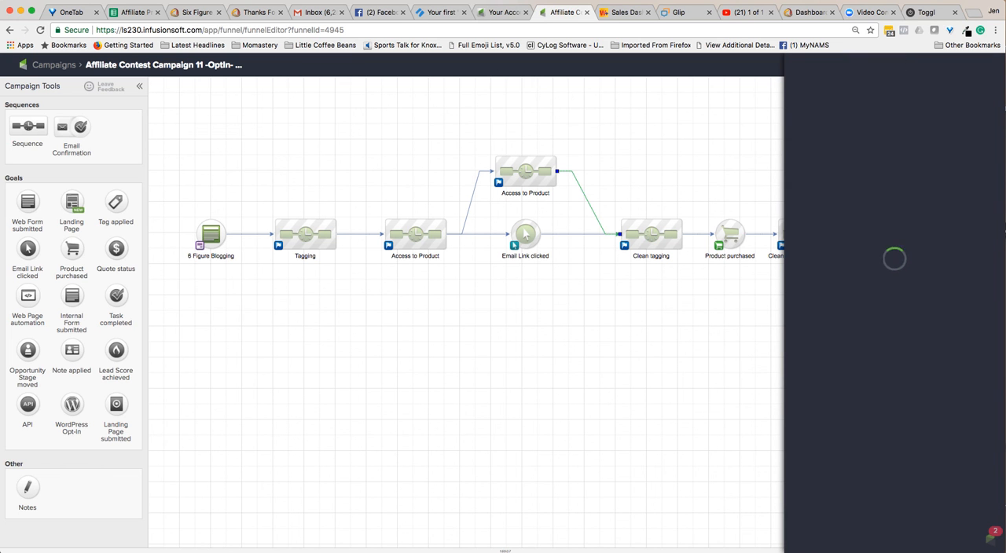
pyautogui.click(731, 0)
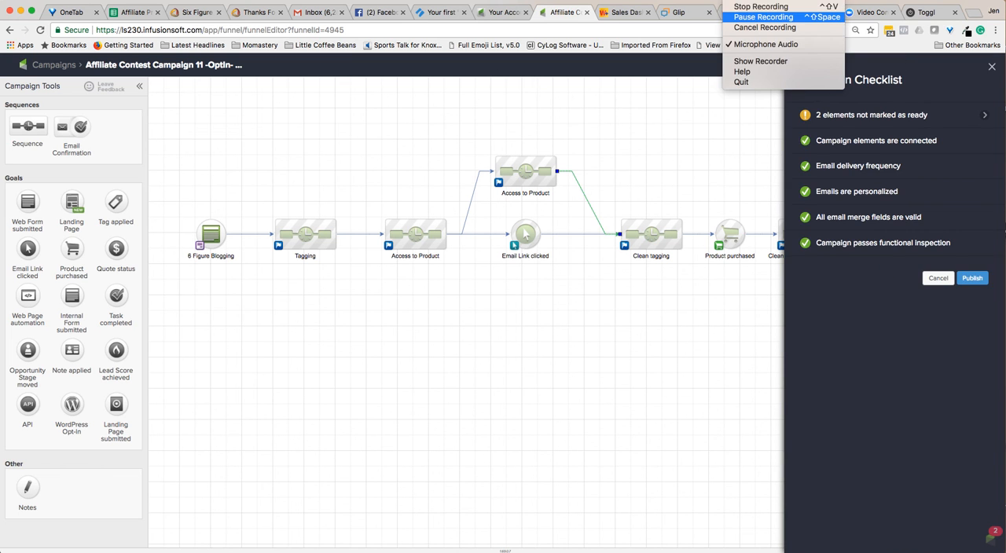